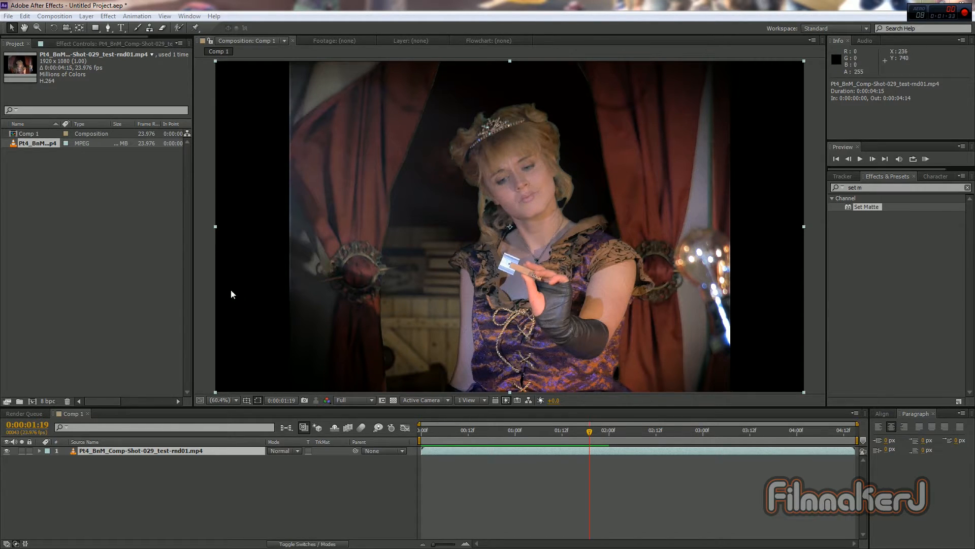
Step: Preview the footage in Comp 1 and scrub through its opening, ending back at the first frame
click(203, 291)
key(KP_0)
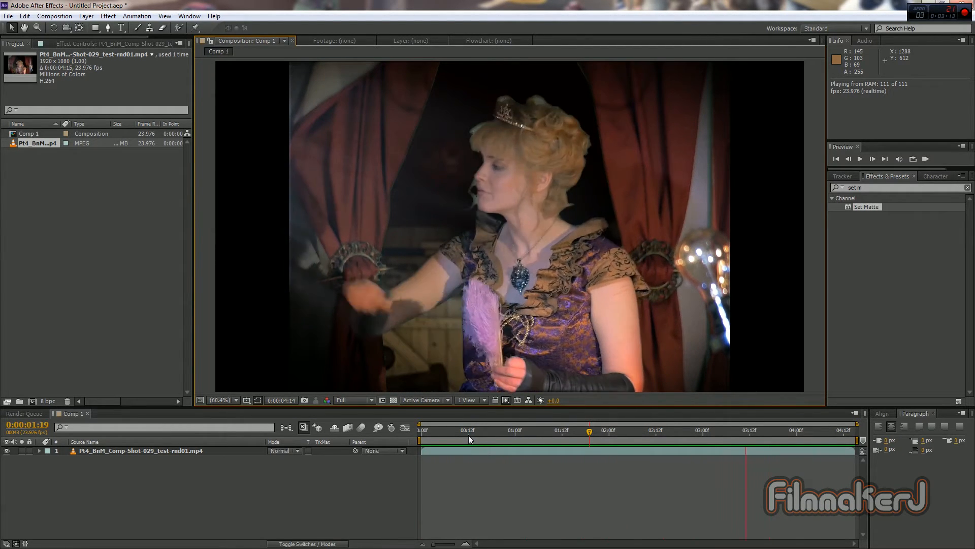
drag(468, 433, 411, 434)
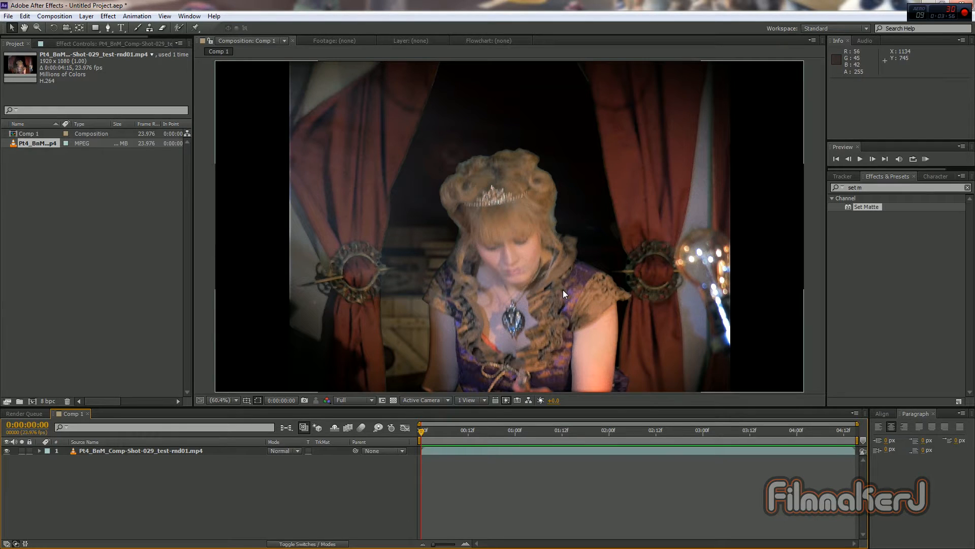
drag(424, 431, 561, 425)
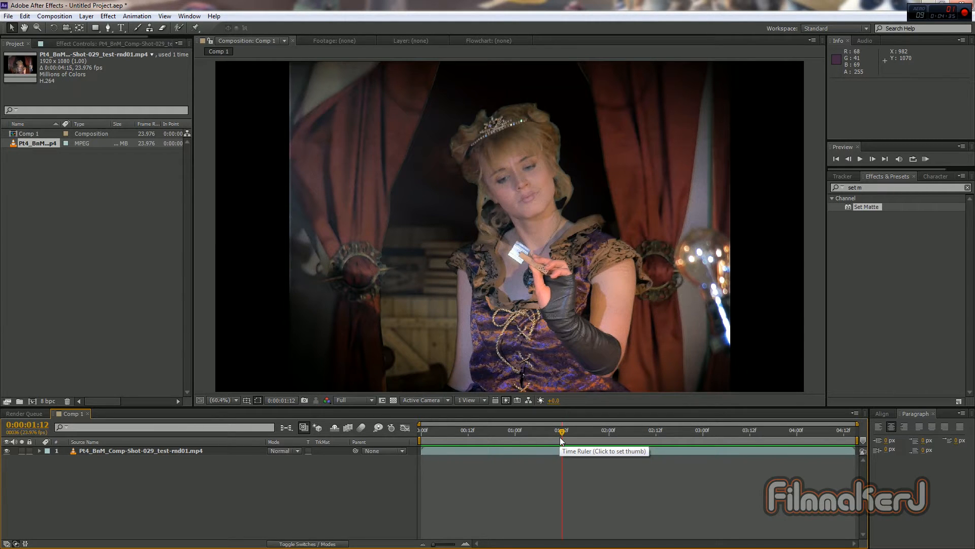
drag(560, 438, 373, 443)
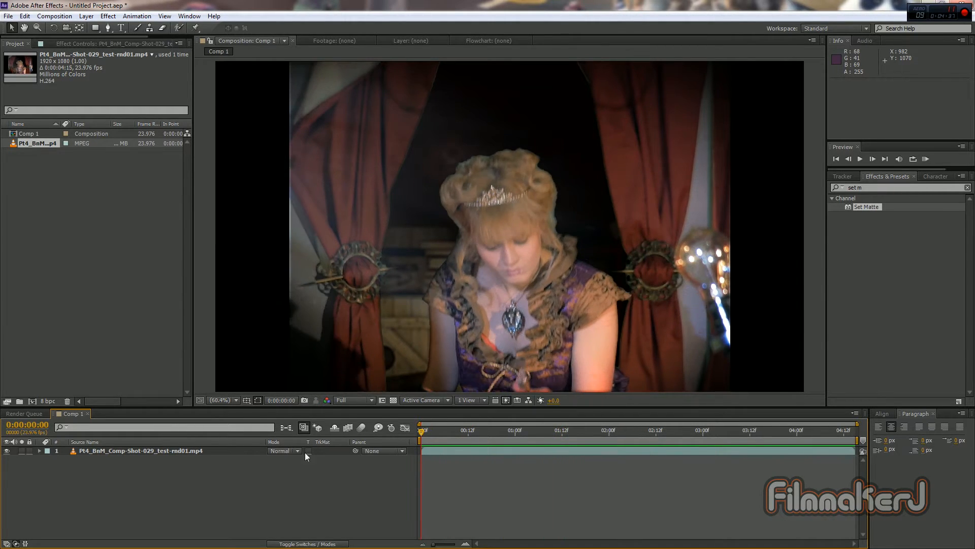
Step: Pre-compose the footage layer as "Original Footage", moving all attributes into the new composition
click(111, 450)
right_click(112, 450)
click(151, 370)
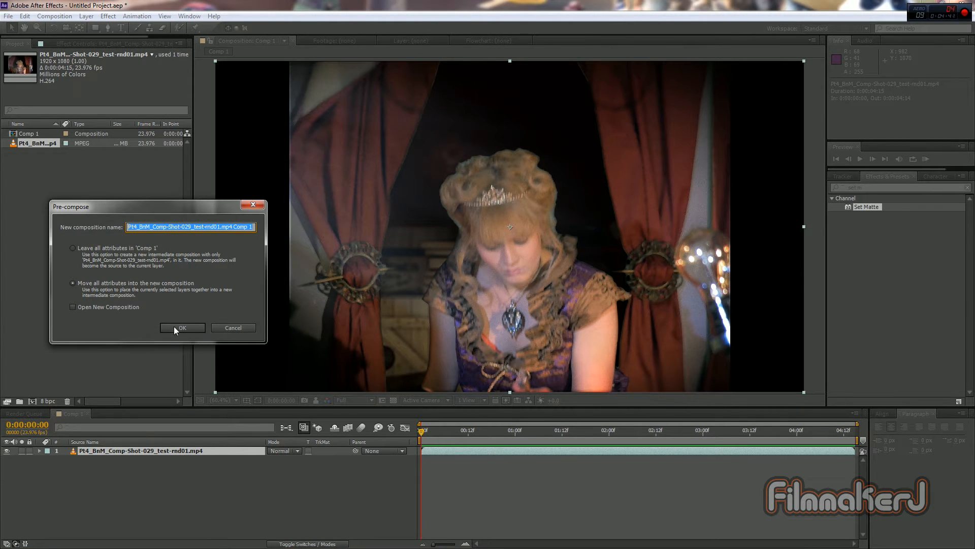
text(o)
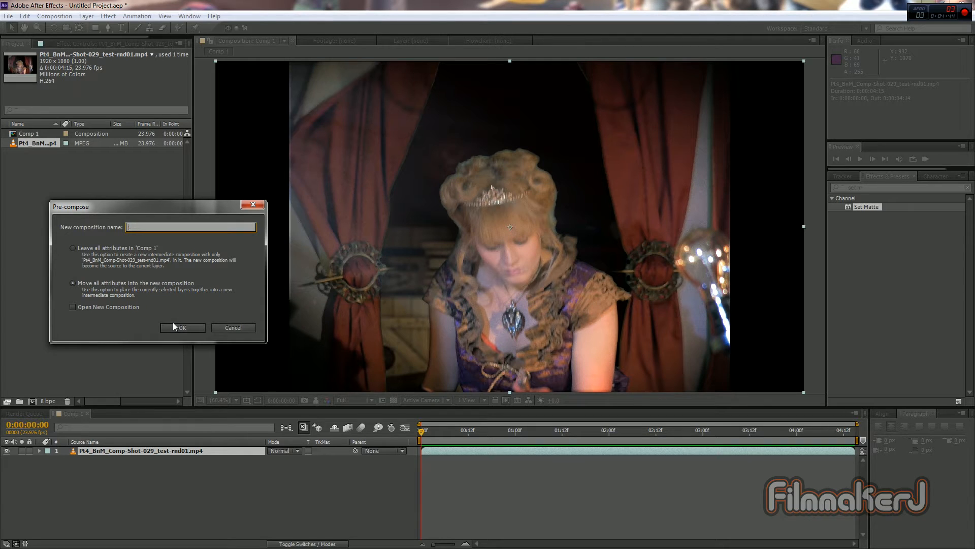
text(riginal Footage)
click(182, 328)
Step: Look inside the Original Footage precomp and return to Comp 1
double_click(105, 453)
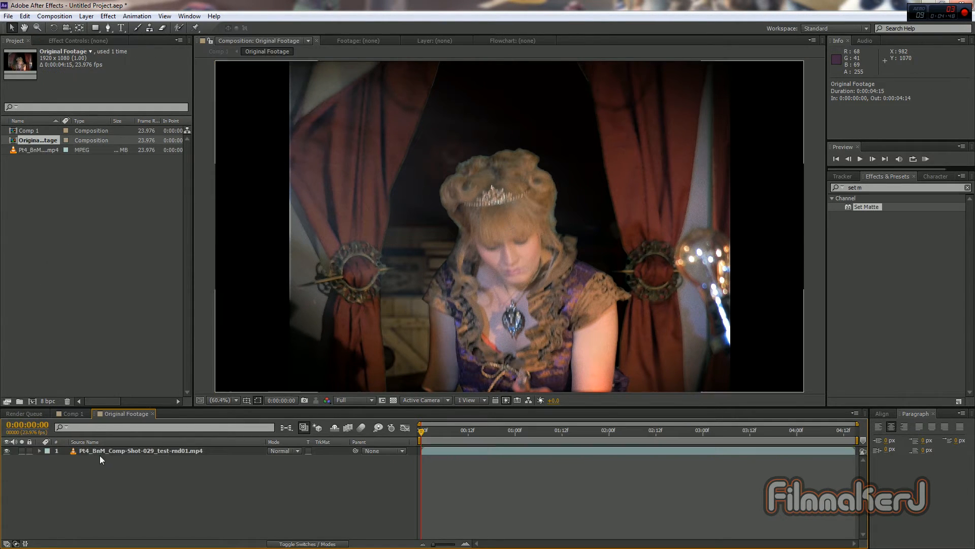
click(71, 414)
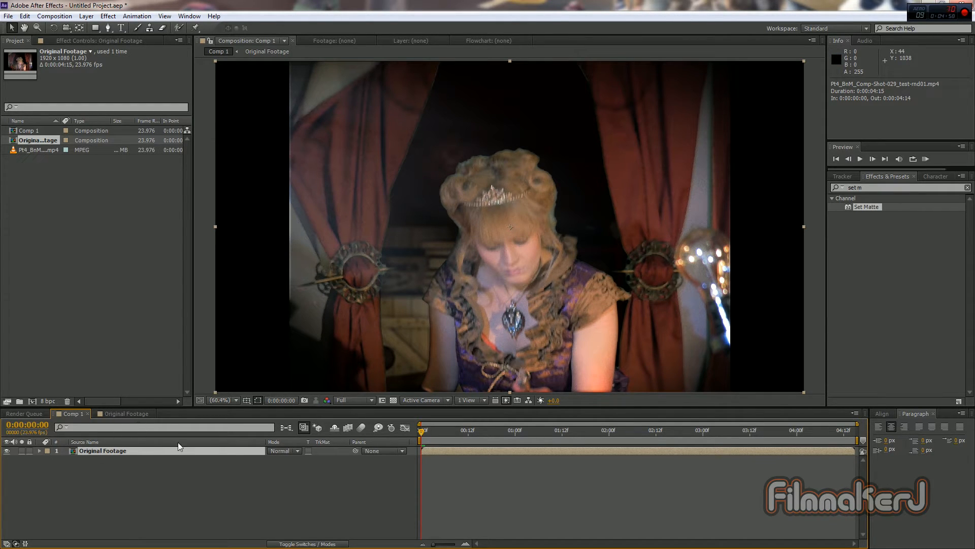
double_click(108, 451)
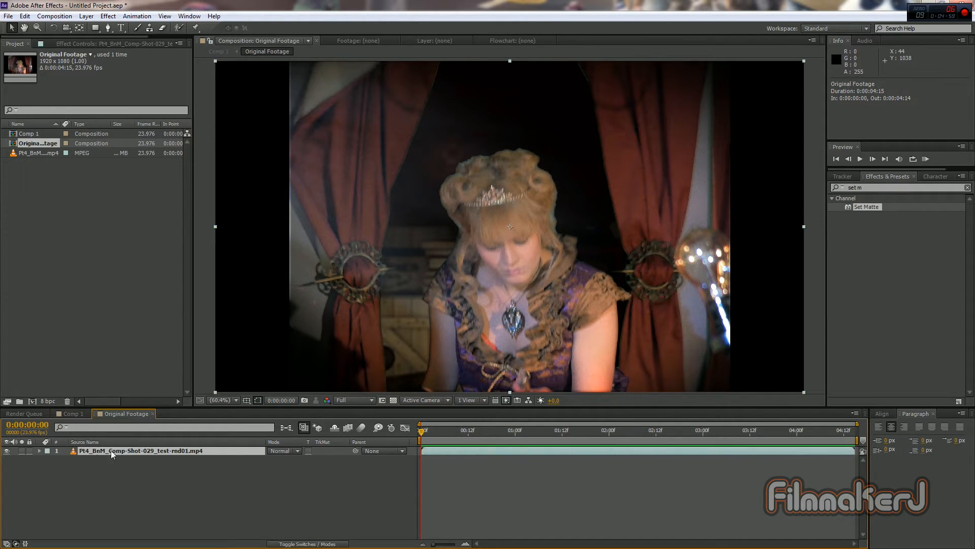
click(79, 415)
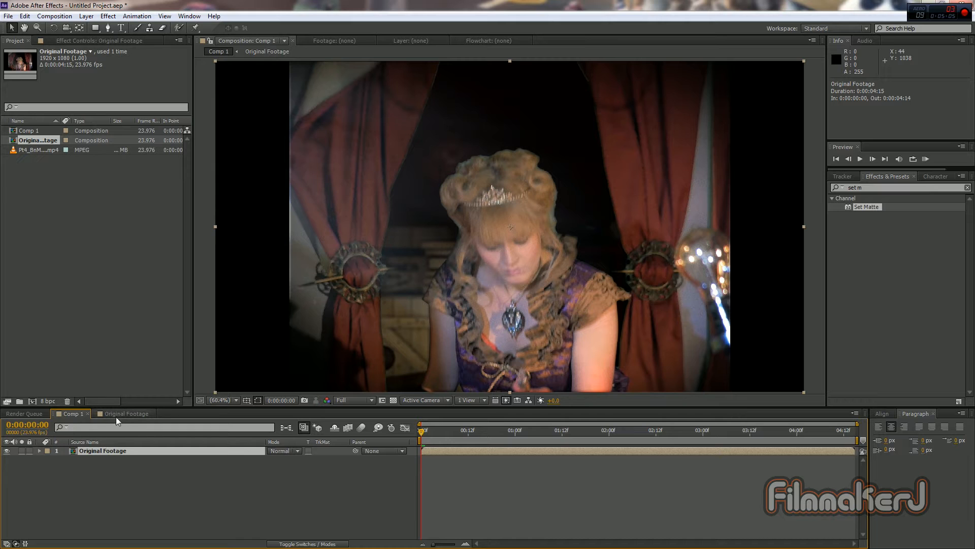
Step: Duplicate the Original Footage layer twice and pre-compose the upper two copies together under the default name
key(ctrl+d)
key(ctrl+d)
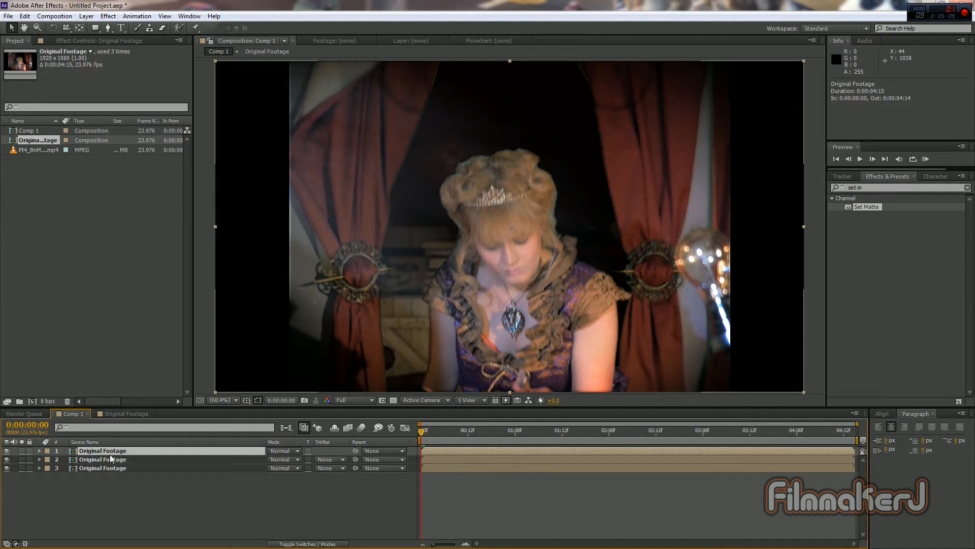
shift+click(110, 458)
right_click(113, 457)
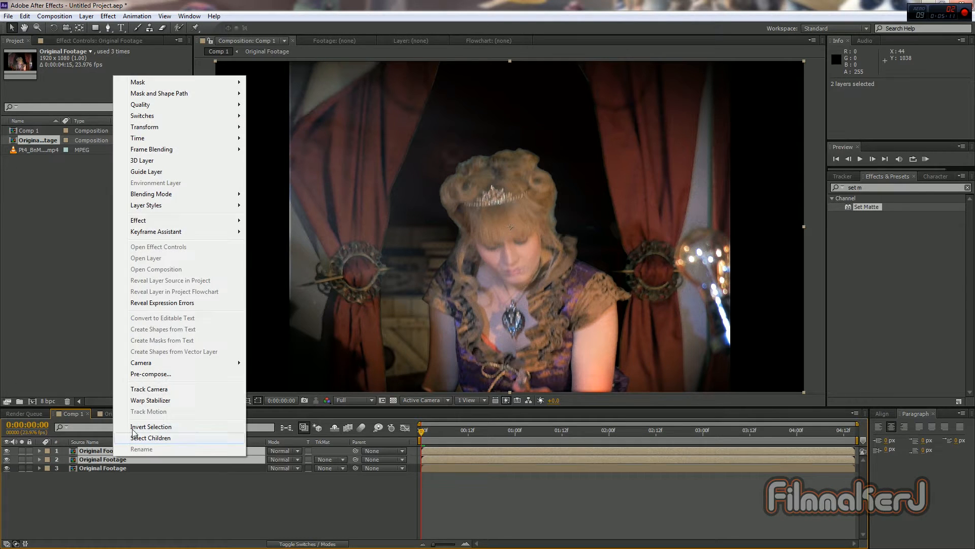
click(149, 373)
click(195, 328)
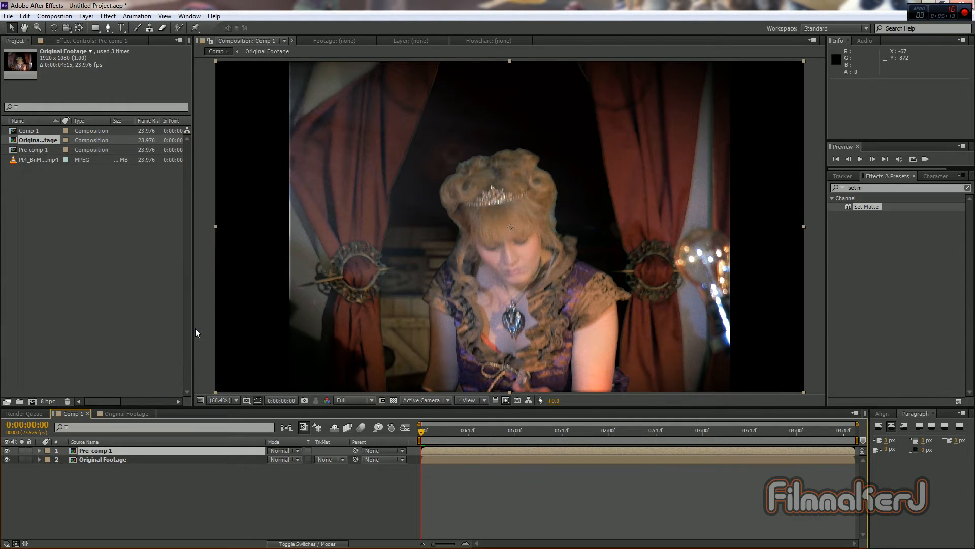
Step: Rename the new precomp layer in Comp 1 as "Blurred Noise"
right_click(108, 451)
click(120, 449)
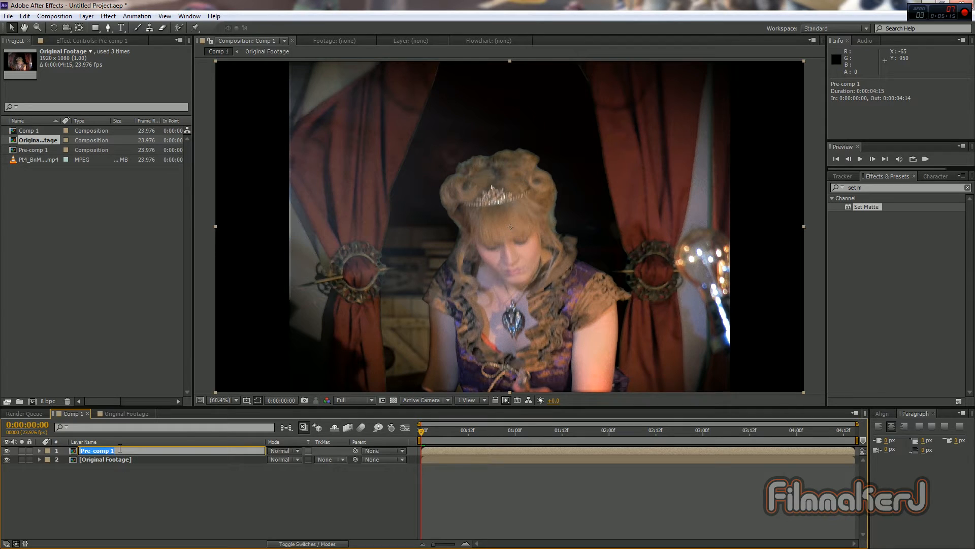
text(Blurred Noise)
key(Return)
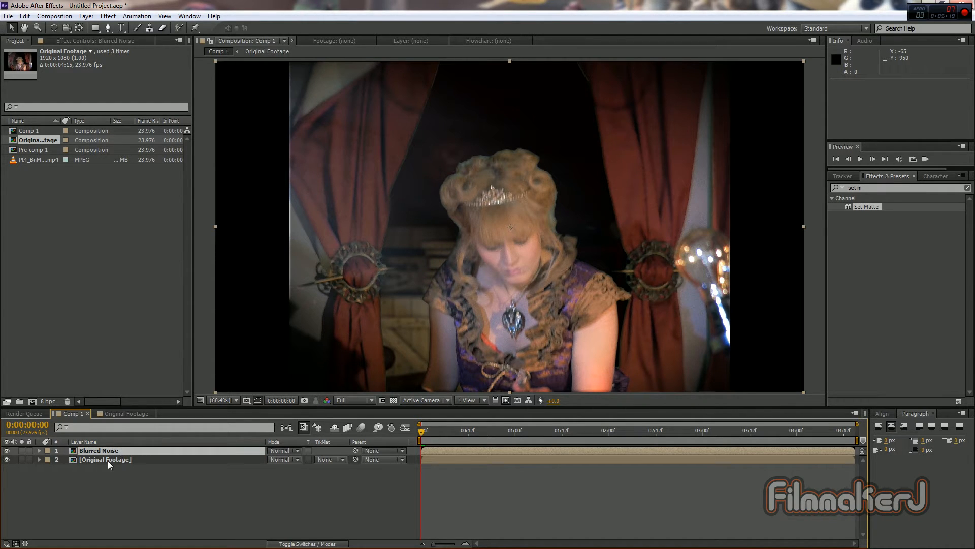
Step: Duplicate the remaining Original Footage layer and rename the upper copy "Curtain Matte"
click(105, 460)
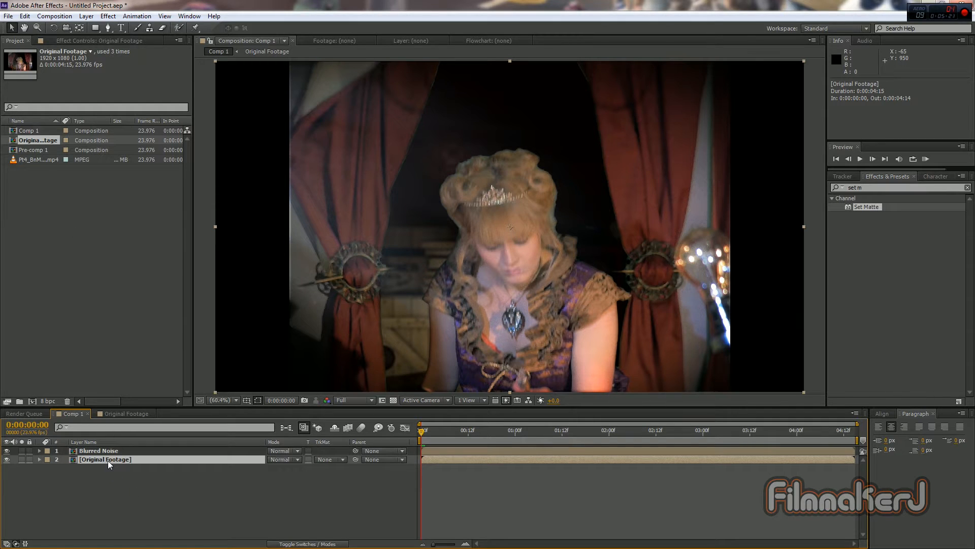
key(ctrl+d)
right_click(108, 458)
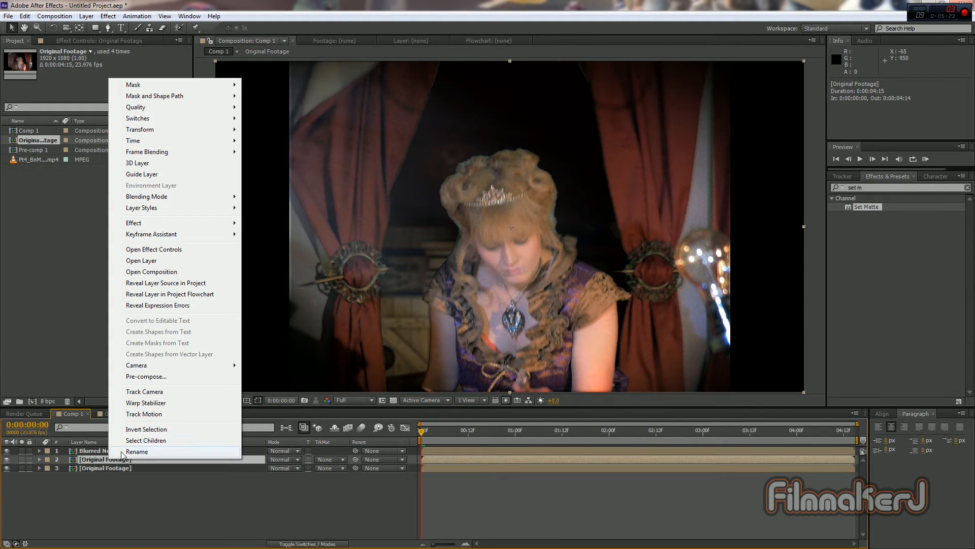
click(124, 452)
text(Curtain Matte)
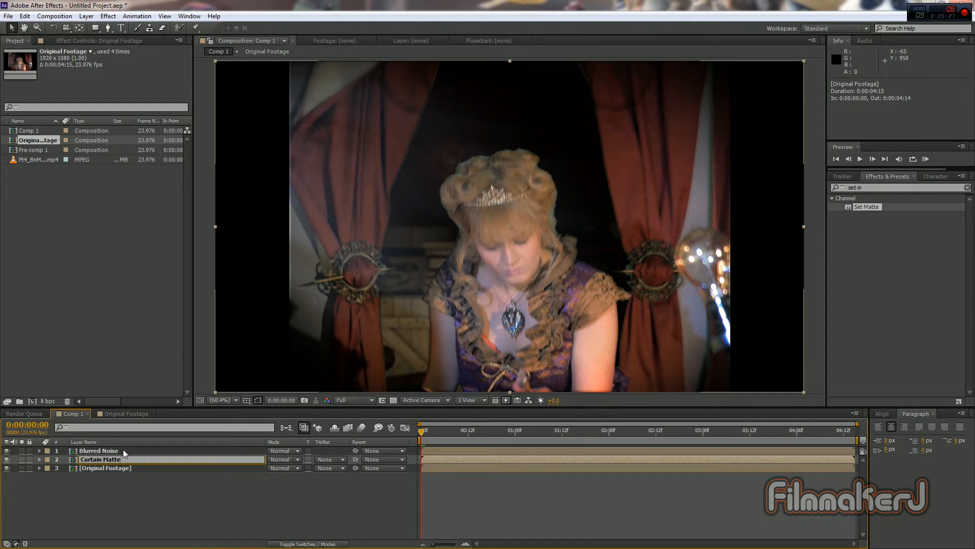
key(Return)
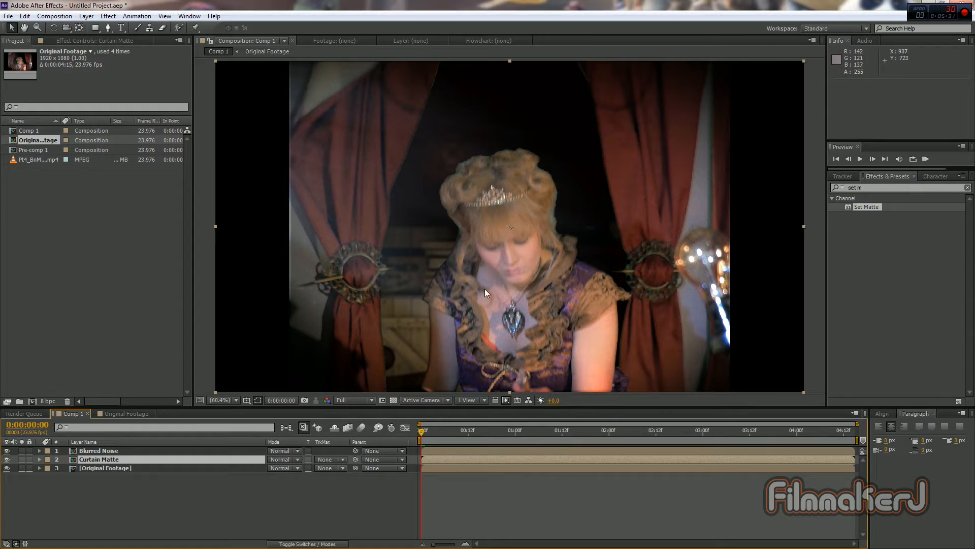
Step: Open the Blurred Noise precomp and apply the Invert effect to its upper Original Footage layer
double_click(96, 450)
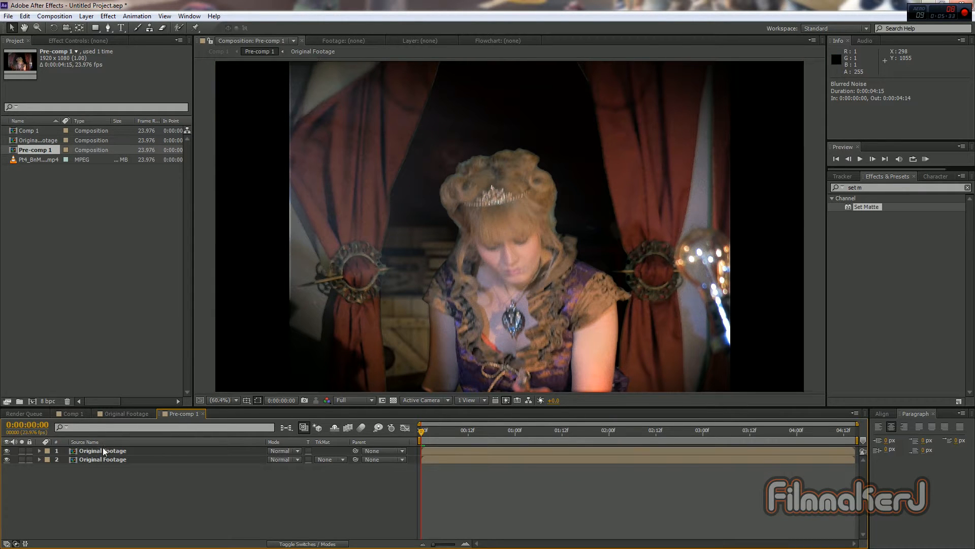
click(103, 450)
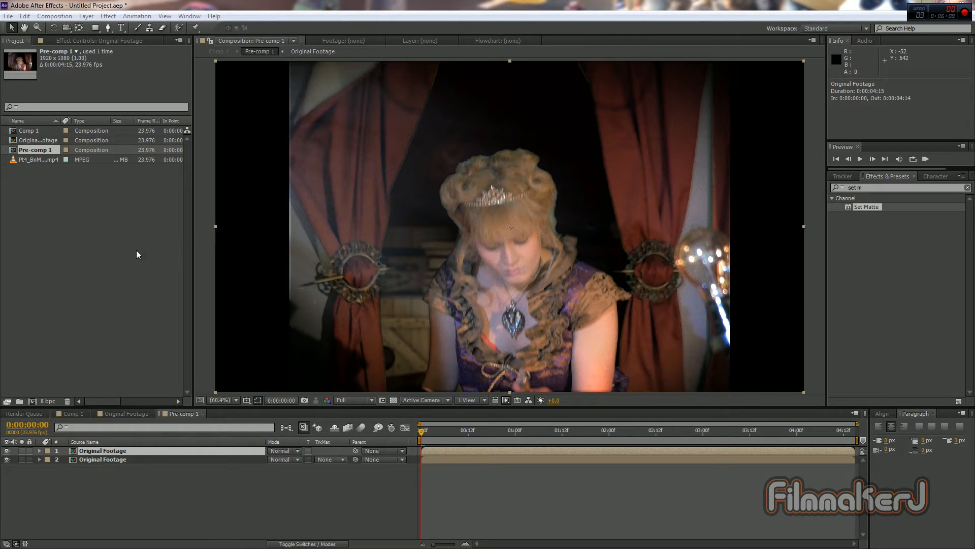
click(104, 451)
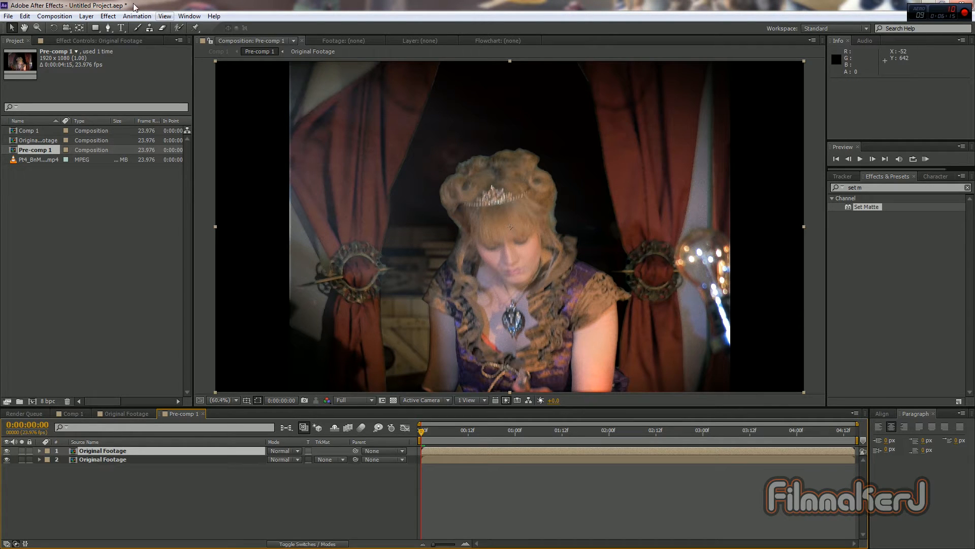
click(108, 15)
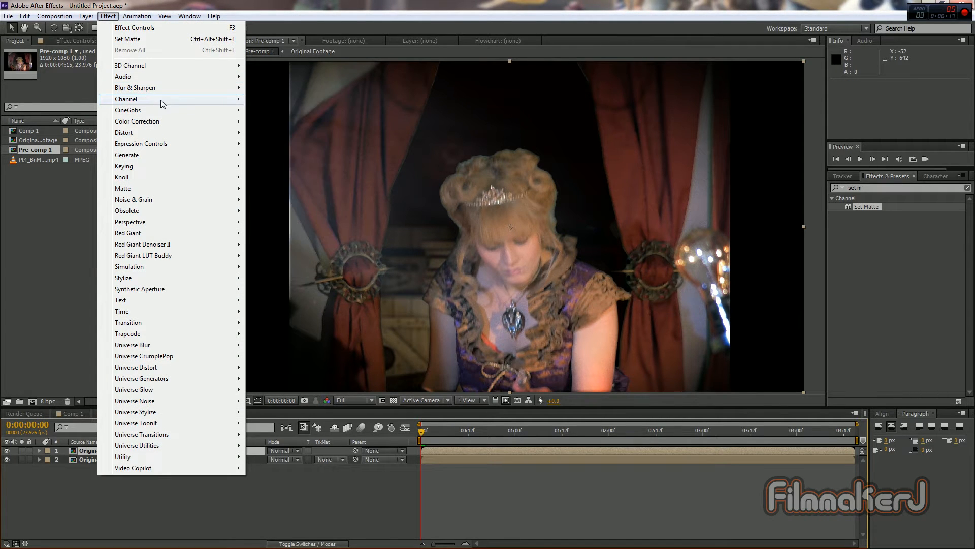
mouse_move(163, 104)
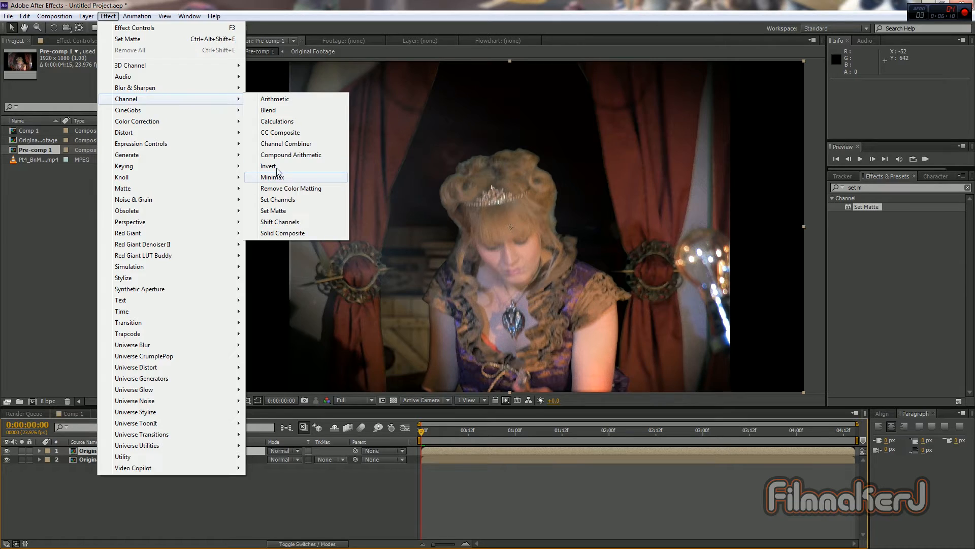
click(277, 168)
Step: Set the inverted Original Footage layer's opacity to 50%
click(39, 451)
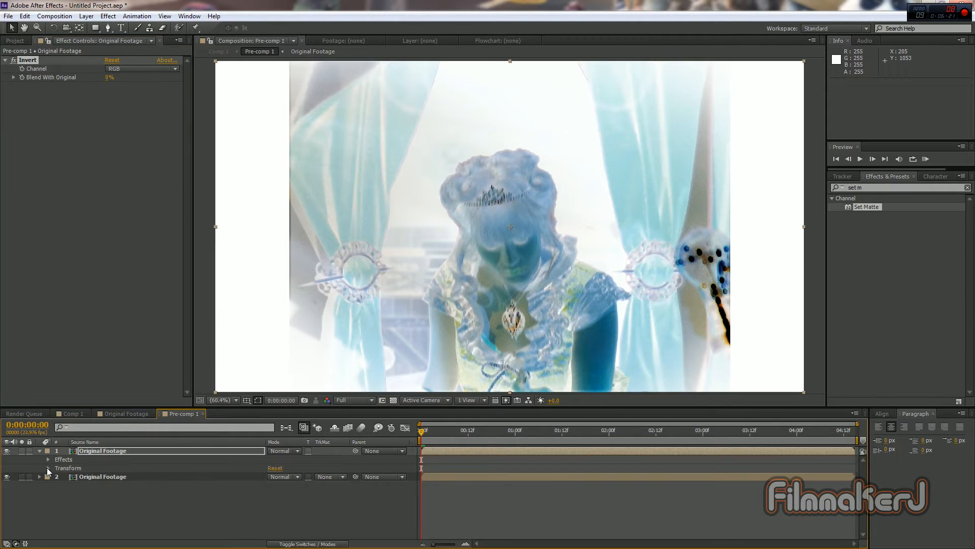
click(275, 511)
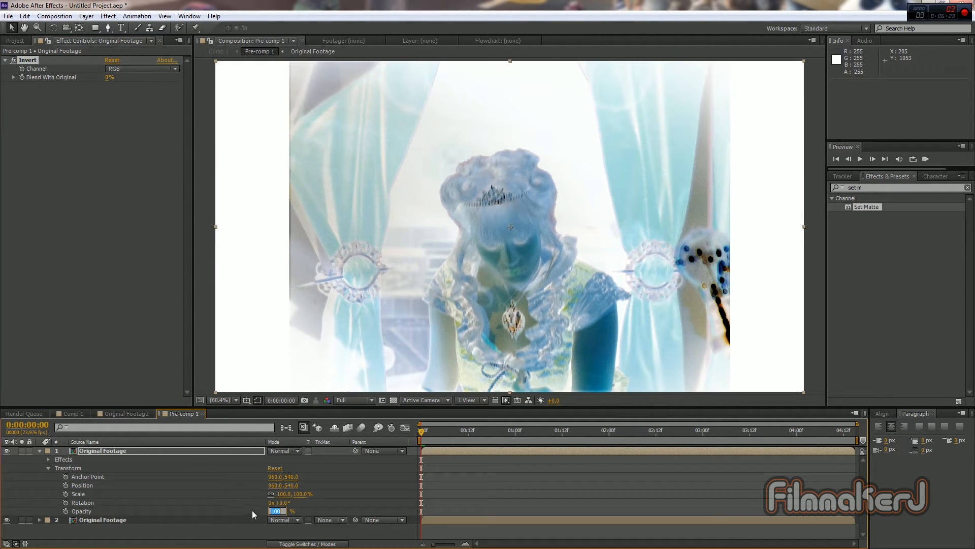
text(50)
key(Return)
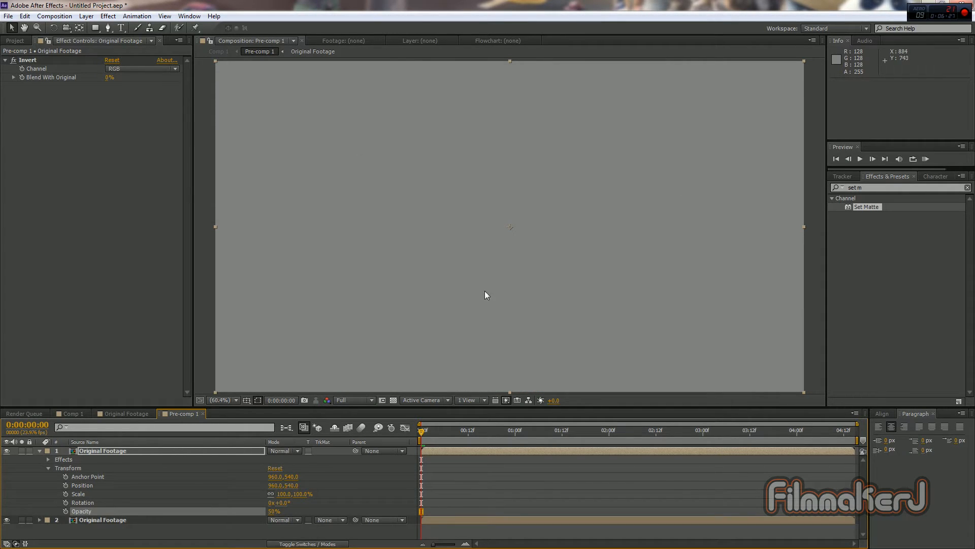
Step: Toggle the visibility of each Original Footage layer off and on to compare their contributions
click(7, 450)
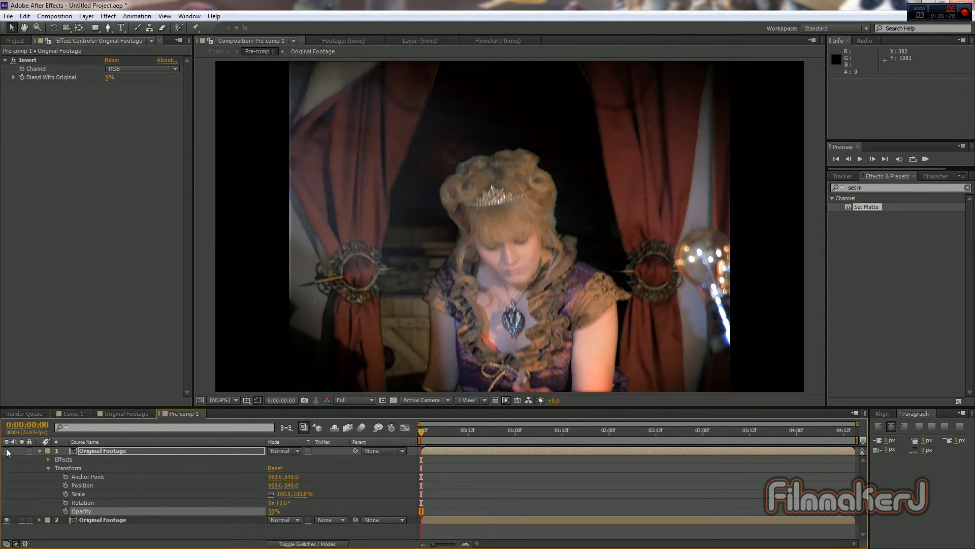
click(6, 451)
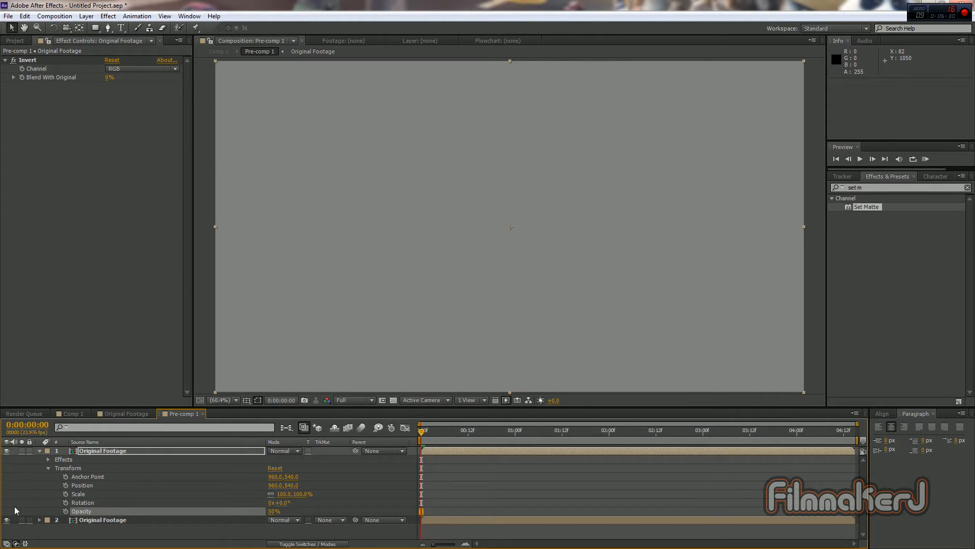
click(7, 520)
click(7, 520)
Step: Add a Box Blur to the inverted layer with 3 iterations and a blur radius of 1.4
click(108, 15)
mouse_move(213, 87)
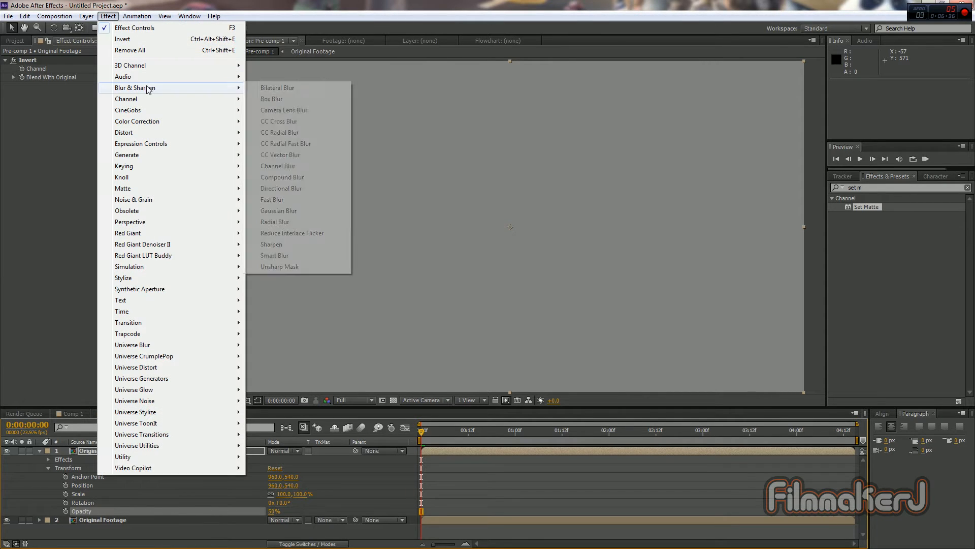
click(274, 98)
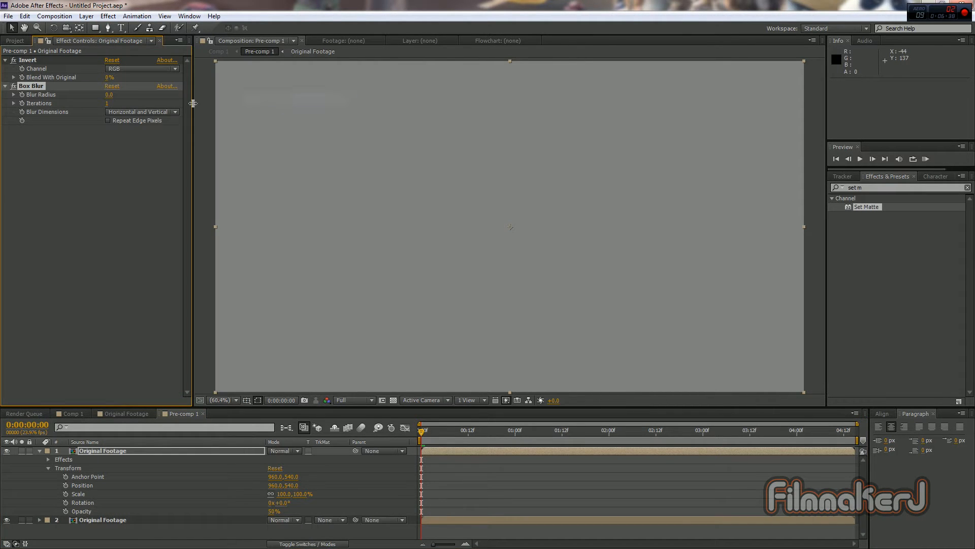
click(108, 103)
text(3)
key(Return)
click(109, 95)
text(1.4)
key(Return)
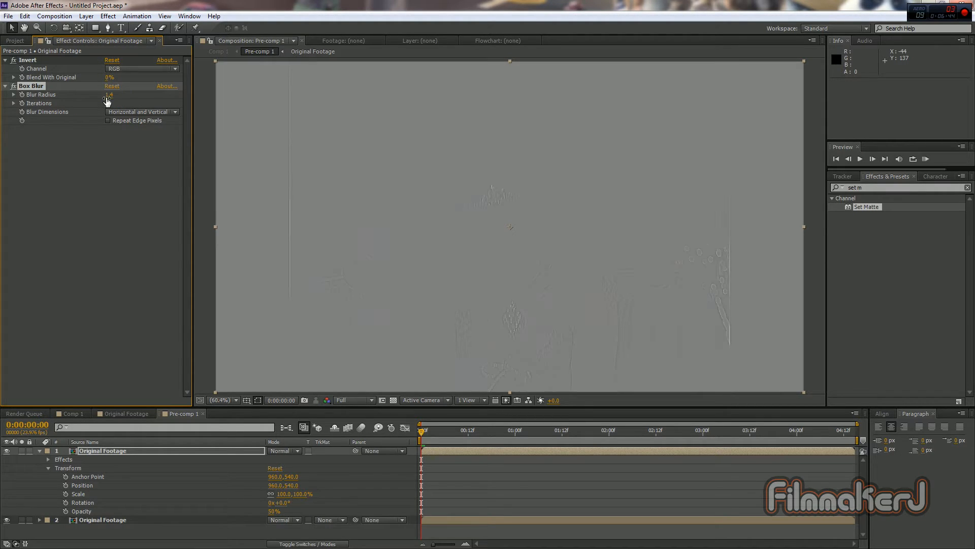
Step: Move to 0:00:02:08 and examine the extracted noise detail up close around the arm and dress
drag(583, 436, 638, 433)
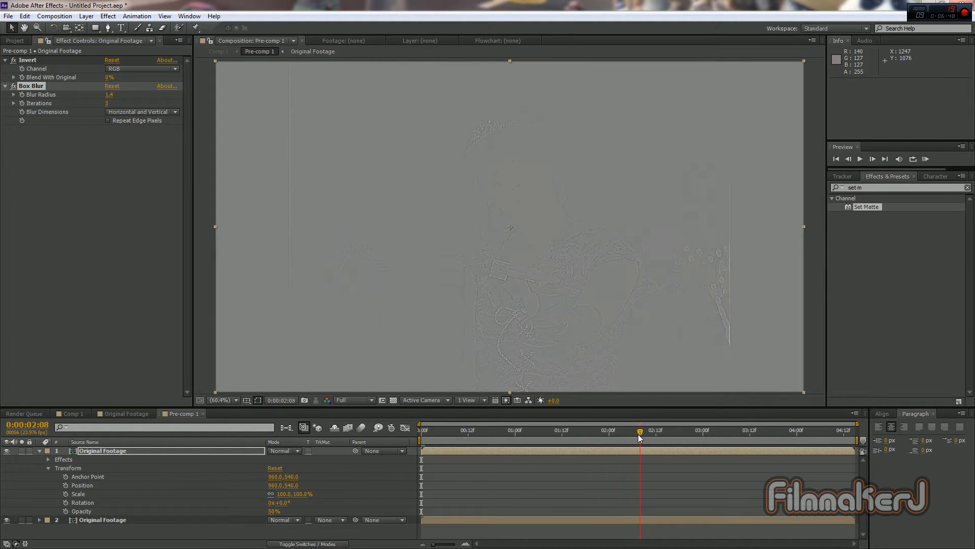
drag(610, 291, 550, 219)
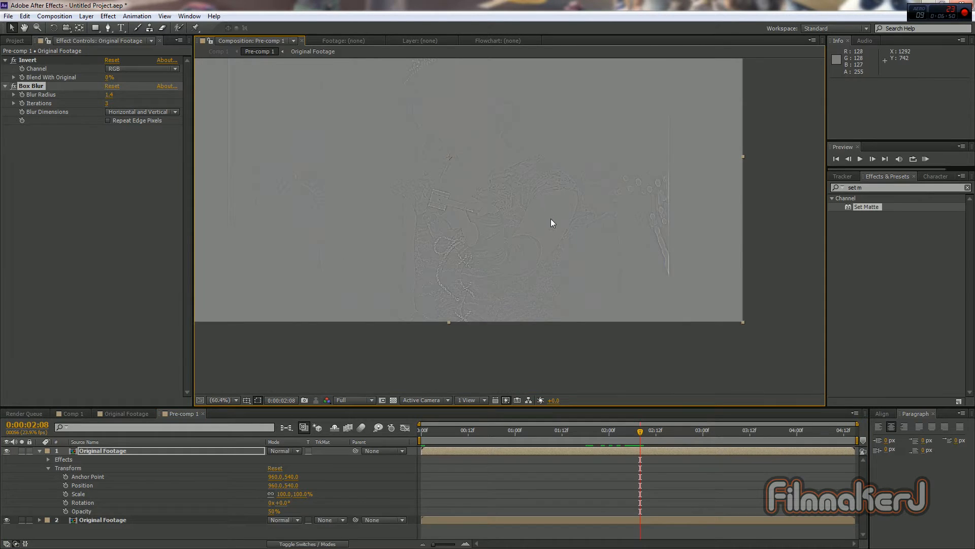
scroll(551, 218, up, 1)
drag(511, 178, 564, 298)
scroll(569, 246, up, 1)
drag(552, 180, 550, 313)
scroll(548, 273, down, 1)
drag(548, 273, 527, 187)
drag(526, 289, 570, 191)
drag(586, 294, 527, 289)
drag(545, 182, 483, 222)
scroll(508, 240, up, 1)
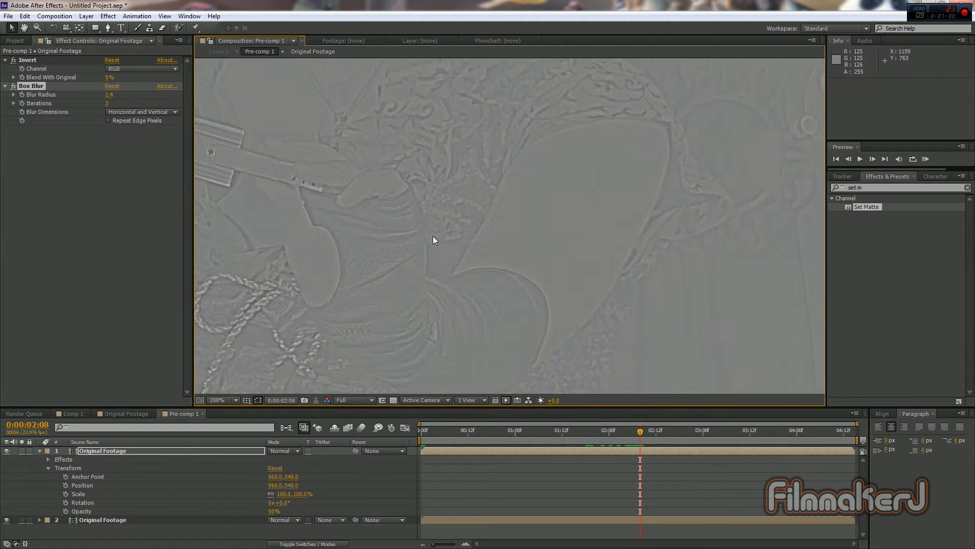
Step: Move to 0:00:02:00 and examine the extracted noise both up close and across the full frame
drag(416, 243, 603, 222)
drag(640, 435, 610, 440)
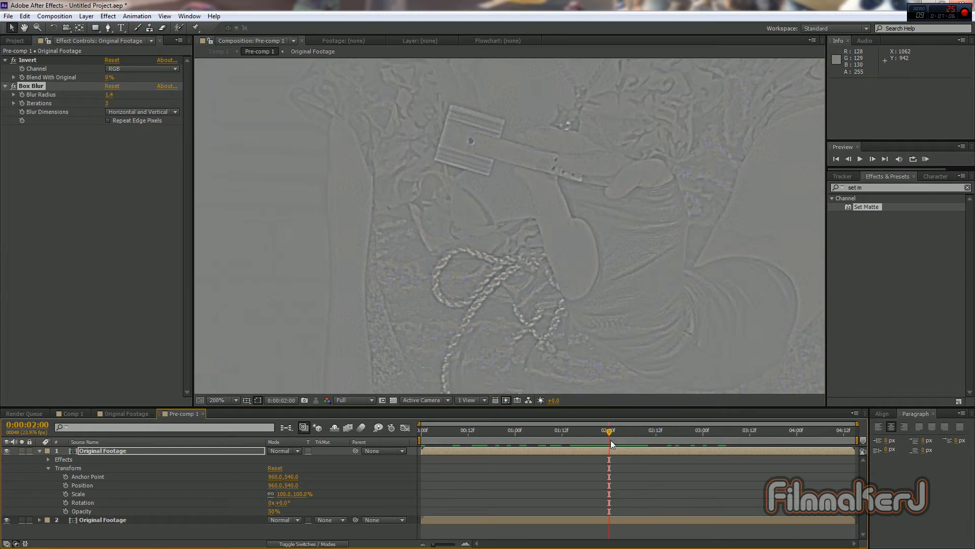
scroll(632, 300, down, 2)
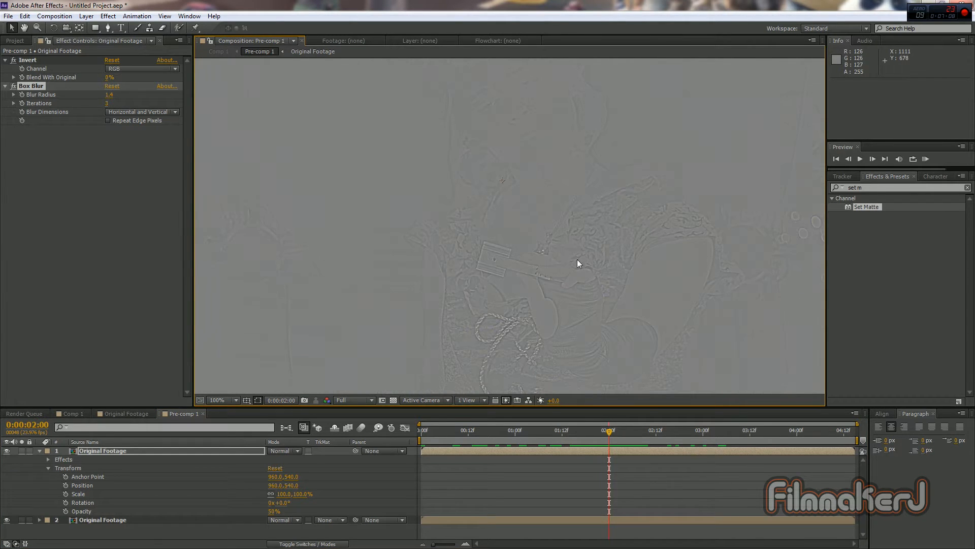
scroll(585, 219, down, 2)
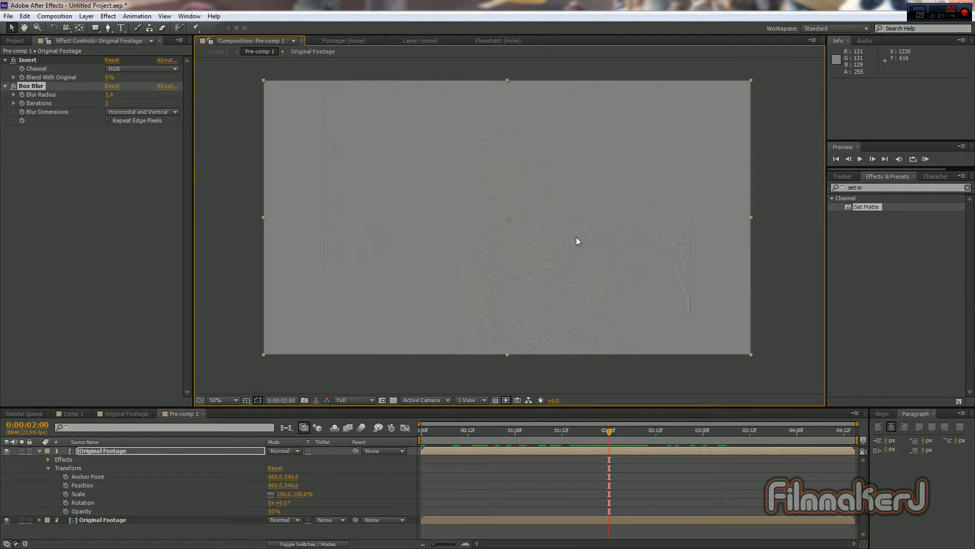
scroll(575, 234, up, 4)
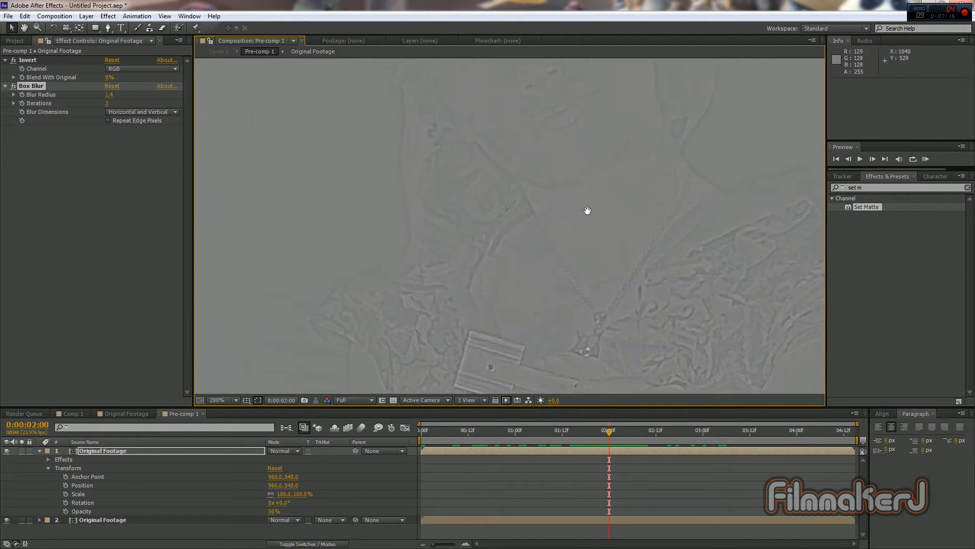
scroll(606, 228, down, 4)
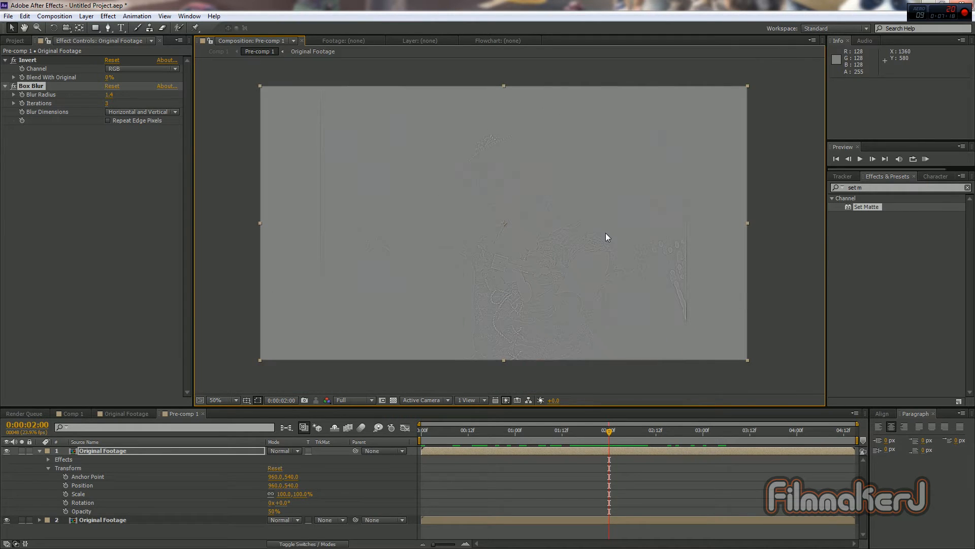
Step: In Comp 1, move the Original Footage layer up between Blurred Noise and Curtain Matte
click(40, 451)
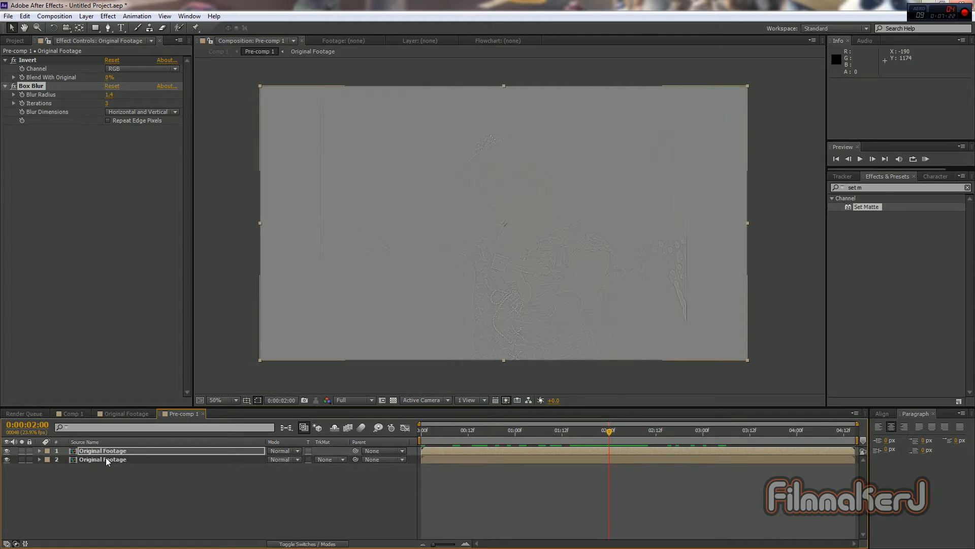
click(78, 413)
click(176, 412)
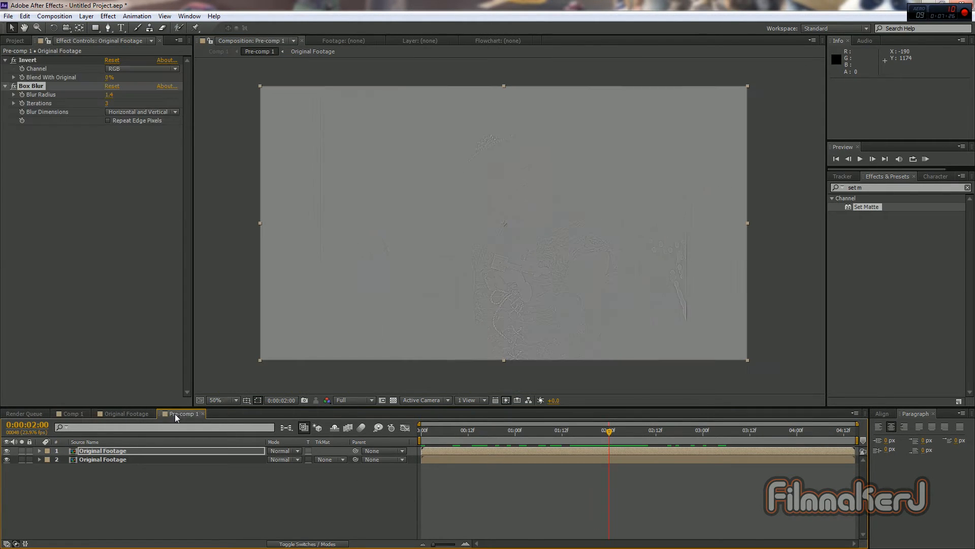
click(79, 413)
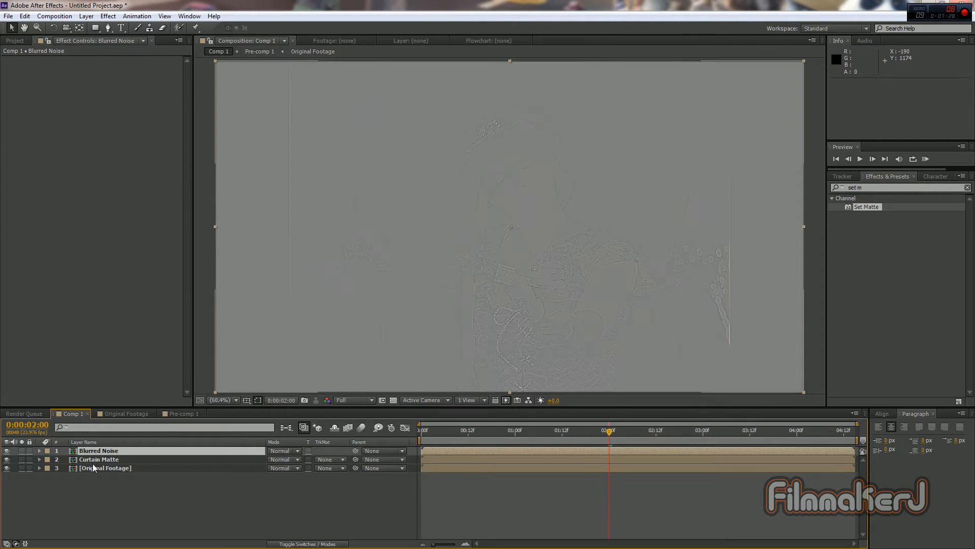
drag(92, 467, 94, 457)
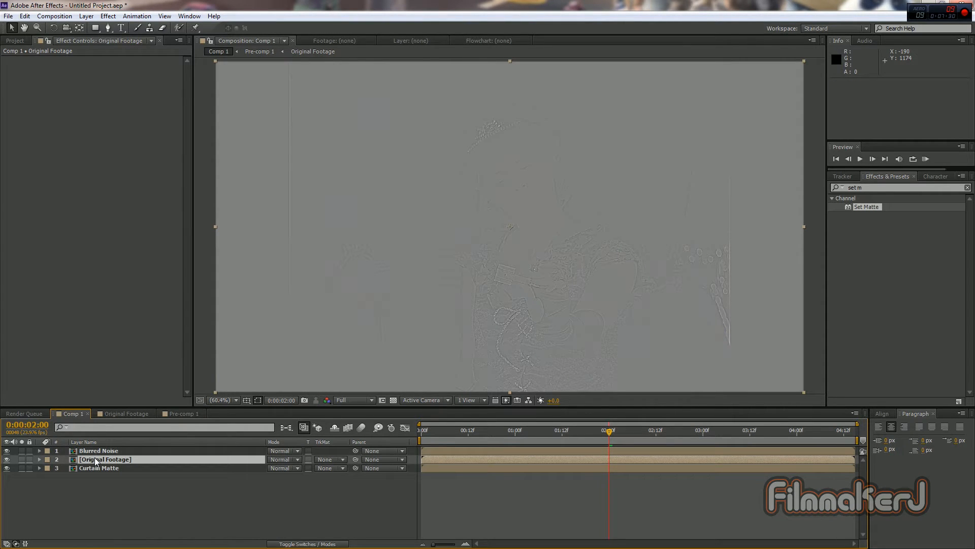
Step: Toggle the Blurred Noise layer's visibility to compare it with the footage underneath
click(6, 450)
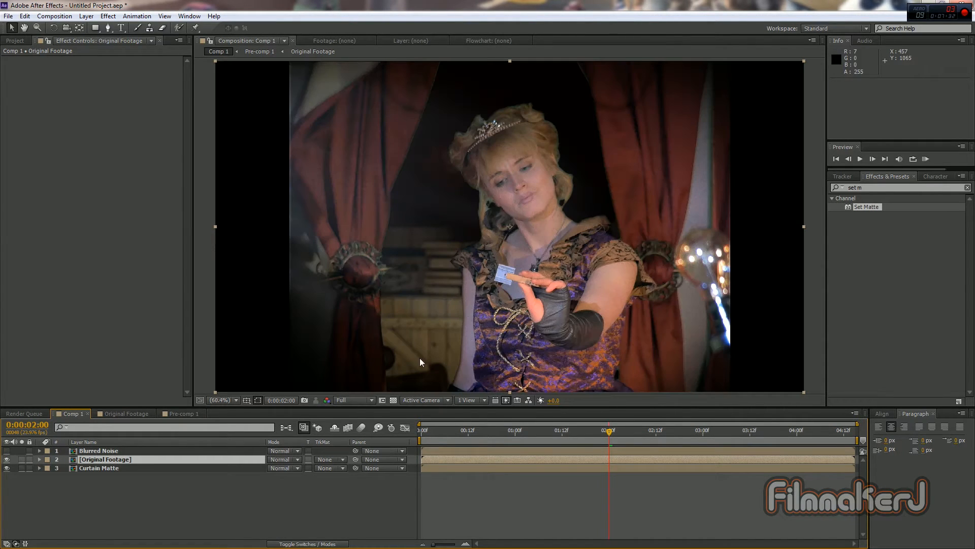
click(83, 451)
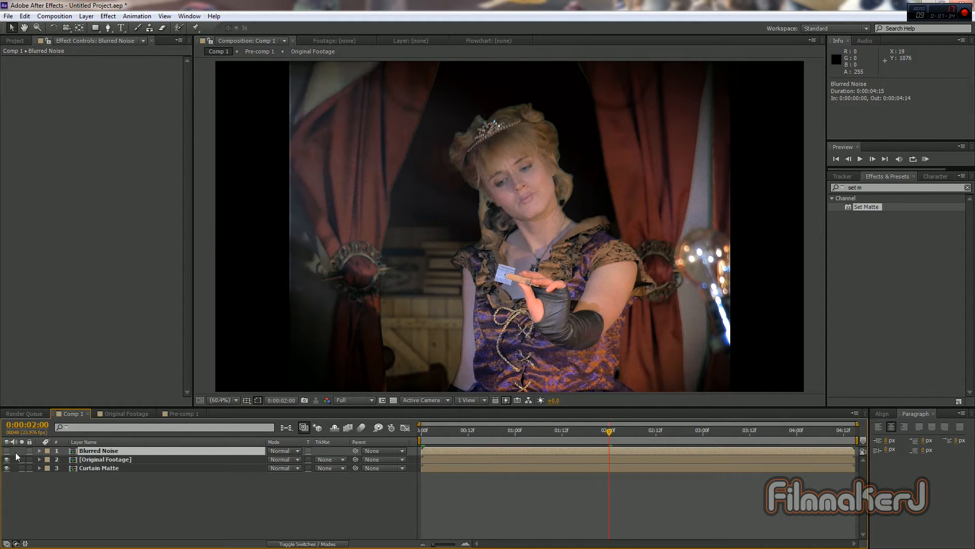
click(7, 451)
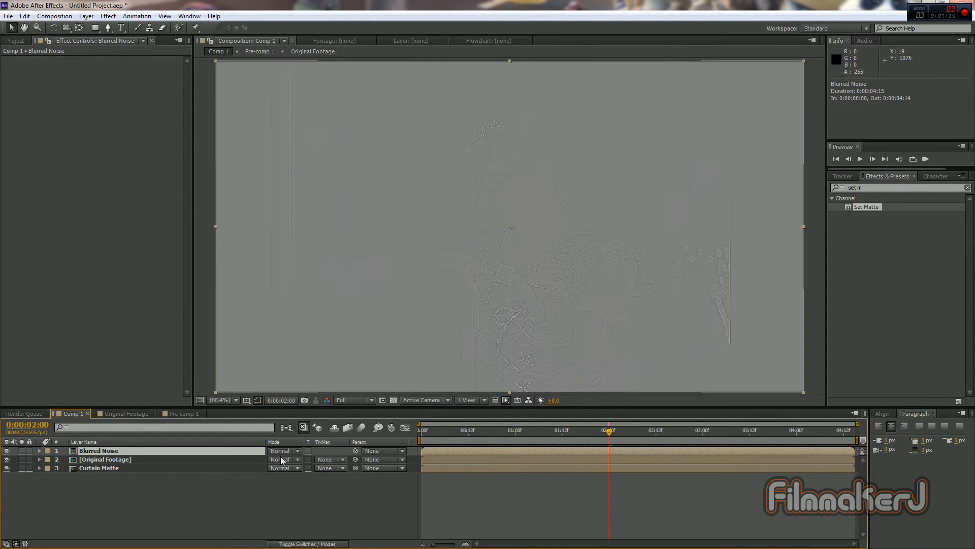
click(7, 450)
click(6, 451)
Step: Set the Blurred Noise layer's blending mode to Vivid Light
click(298, 451)
click(303, 454)
click(285, 451)
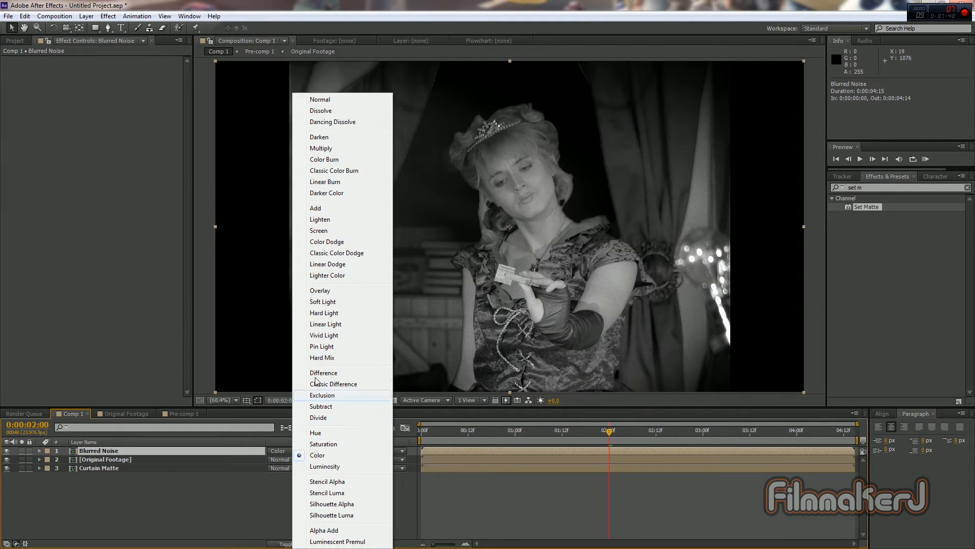
click(328, 335)
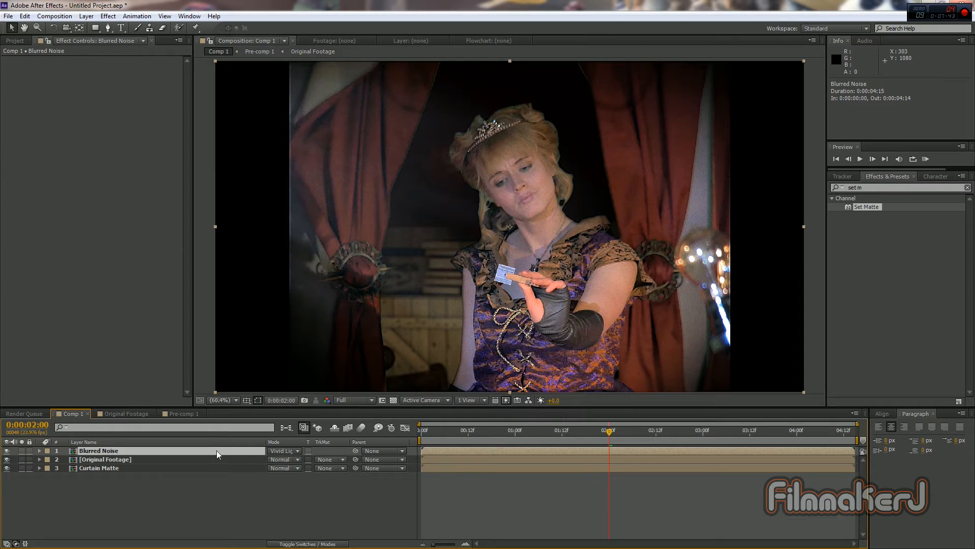
Step: Try Linear Light on the Blurred Noise layer, return it to Vivid Light, and compare the look of both modes
click(284, 450)
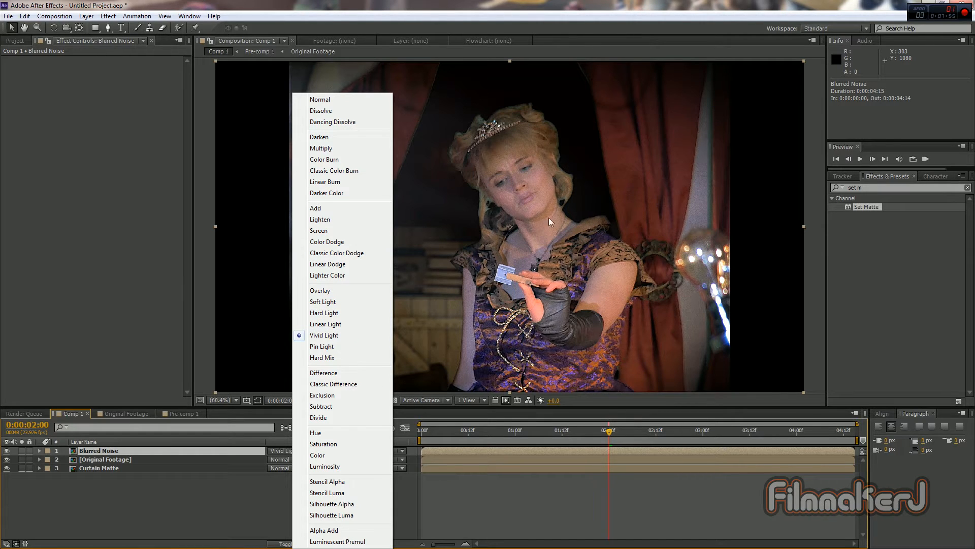
click(326, 324)
key(/)
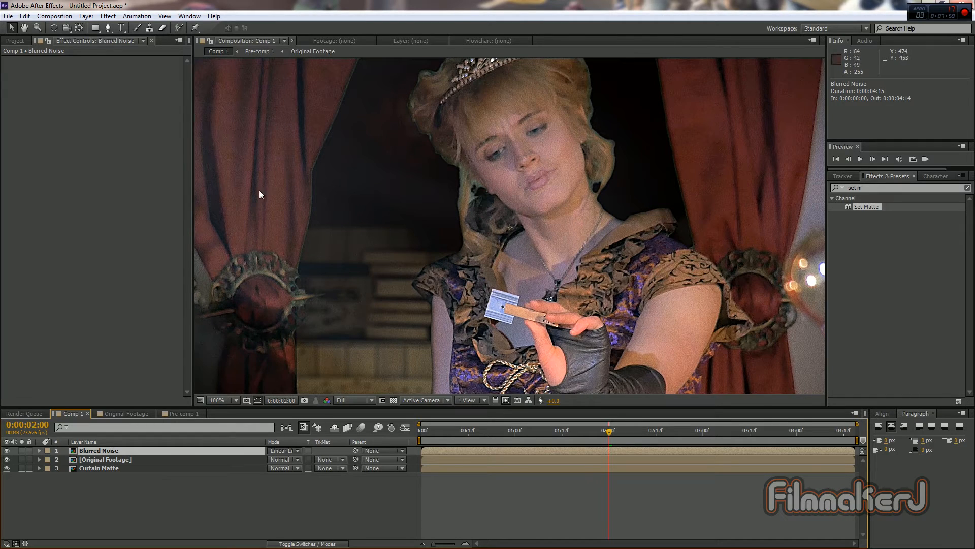
click(293, 451)
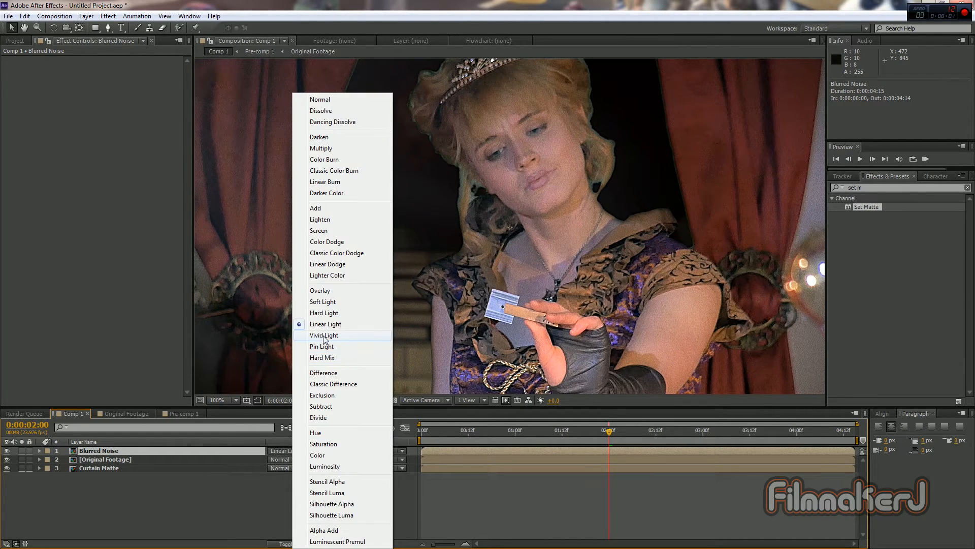
click(324, 335)
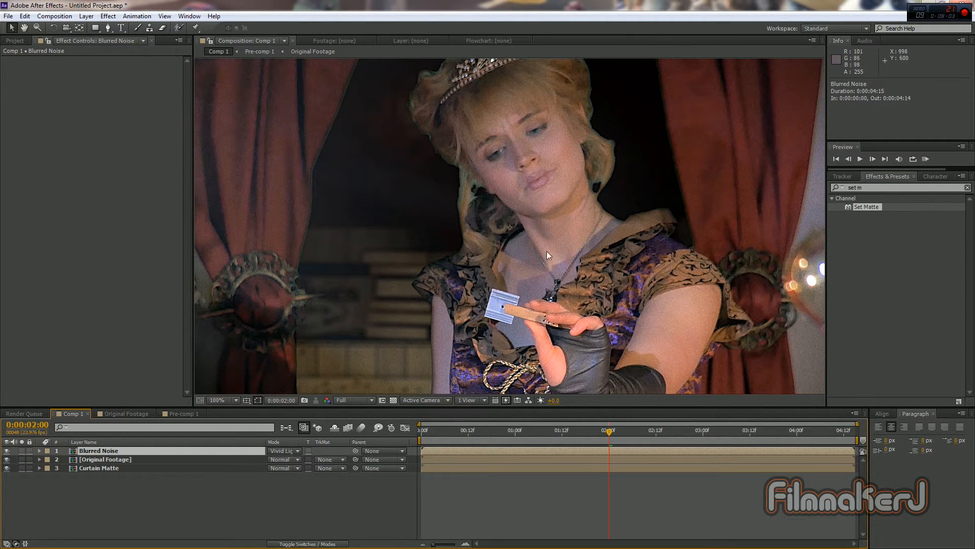
scroll(506, 231, down, 1)
scroll(505, 231, up, 1)
scroll(505, 232, down, 1)
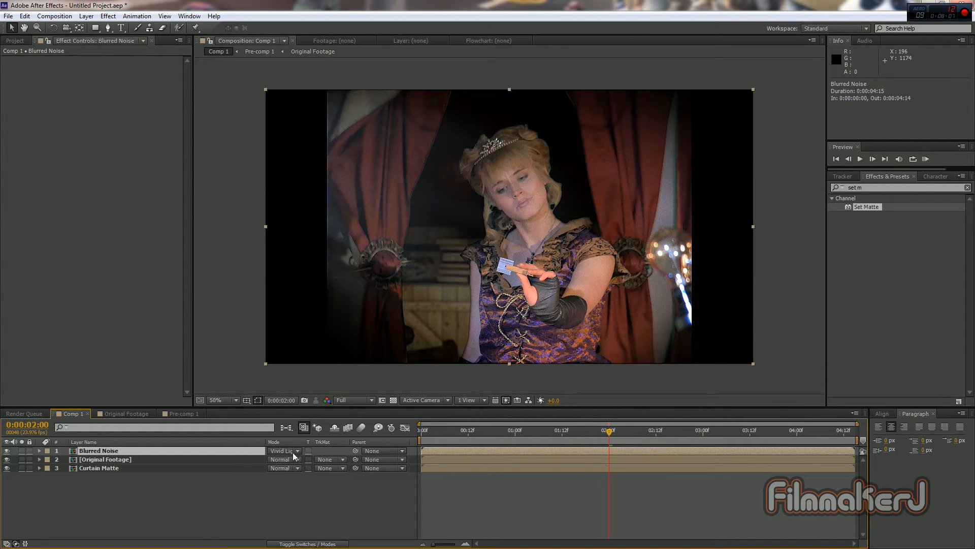
Step: Select the Original Footage layer and hide both the Curtain Matte and Blurred Noise layers
click(88, 460)
click(6, 468)
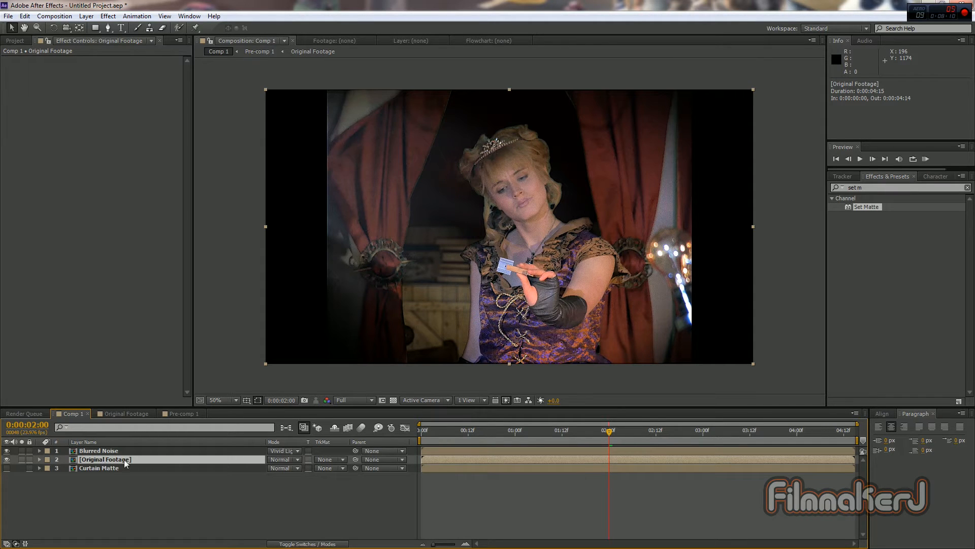
scroll(482, 170, up, 2)
click(7, 451)
click(108, 16)
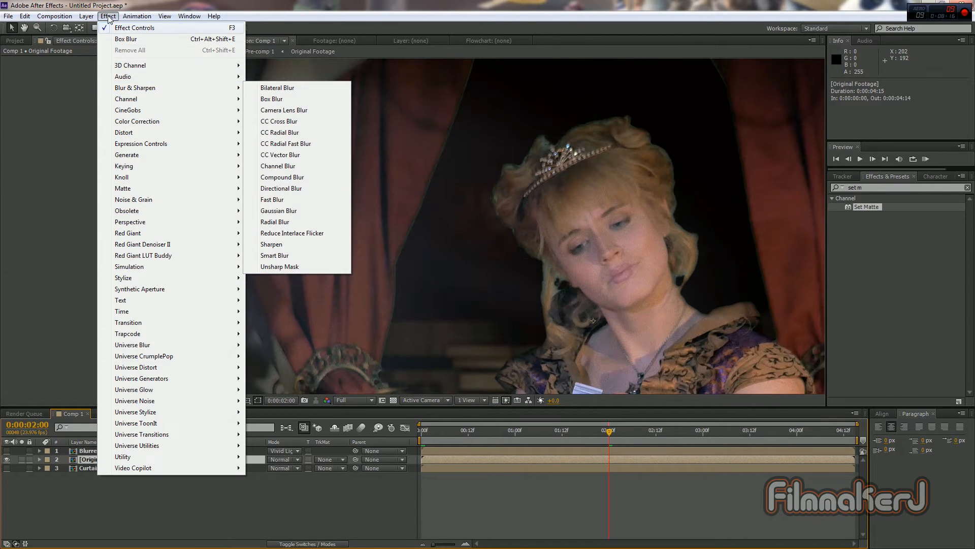
click(109, 17)
drag(442, 240, 483, 218)
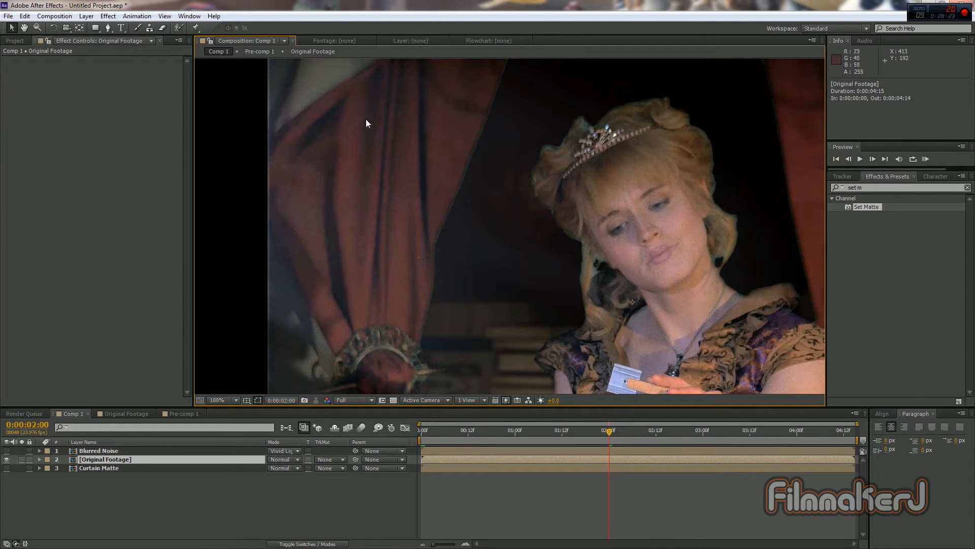
click(112, 17)
click(100, 13)
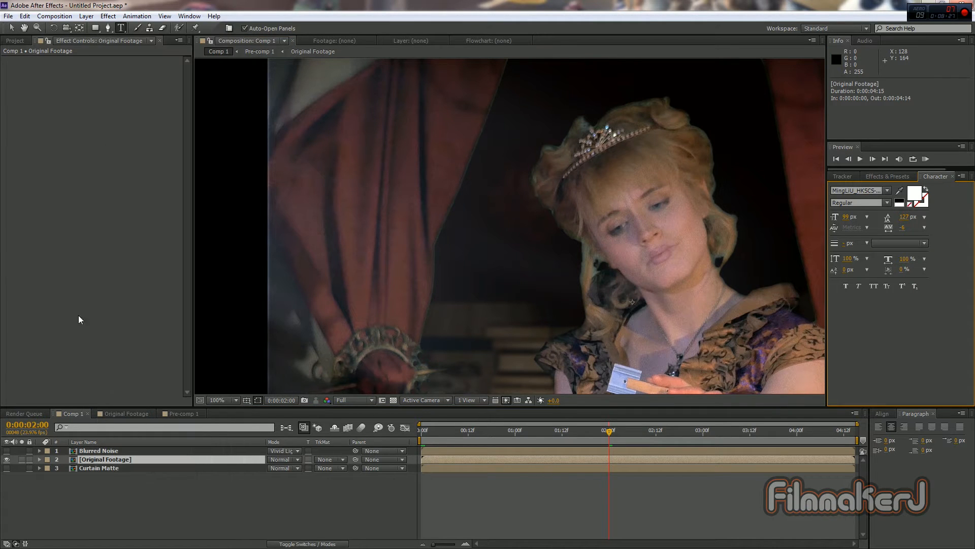
click(11, 28)
Step: Try a Box Blur on the Original Footage layer with blur radii up to about 55, and remove the effect
click(107, 15)
mouse_move(165, 86)
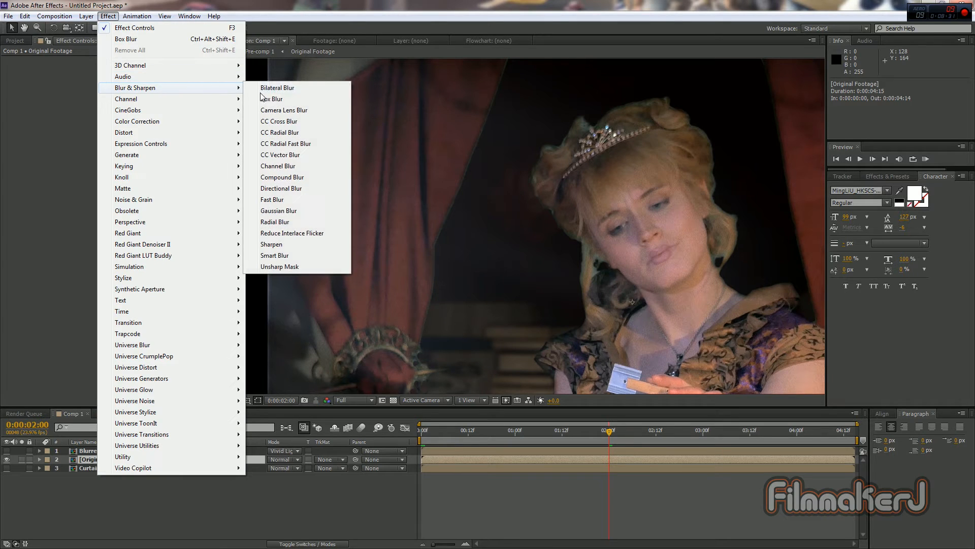
click(272, 100)
drag(110, 75, 116, 69)
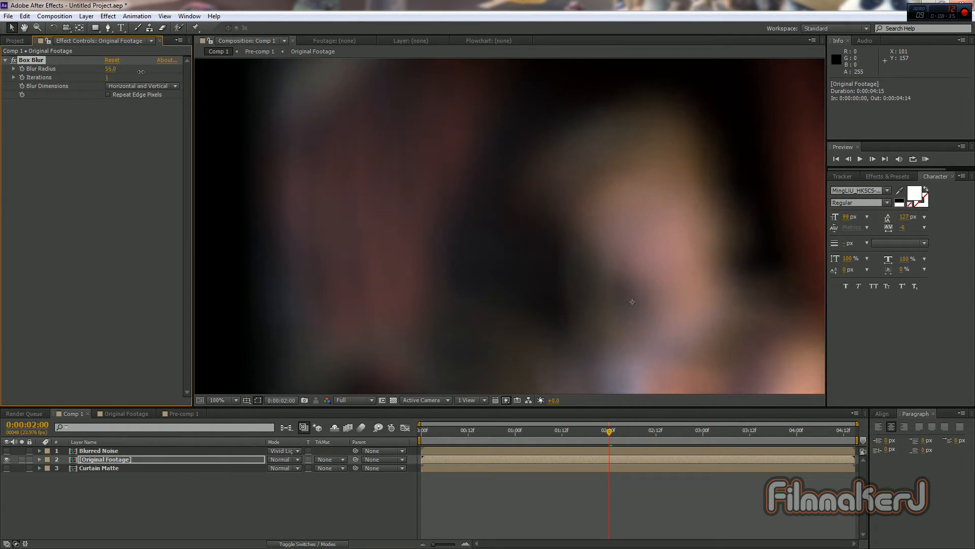
drag(115, 69, 87, 71)
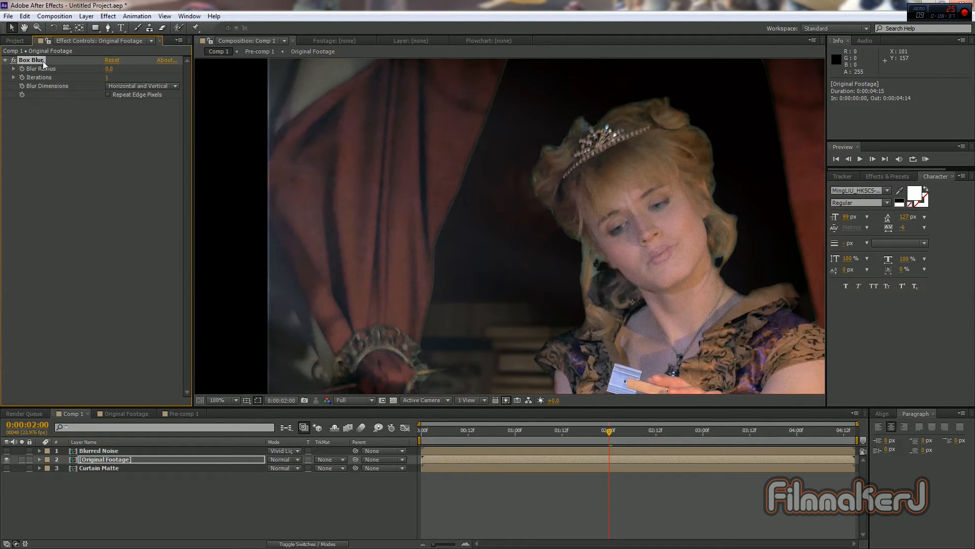
key(Delete)
Step: Add a Fast Blur to the Original Footage layer with a blurriness of 48
click(109, 16)
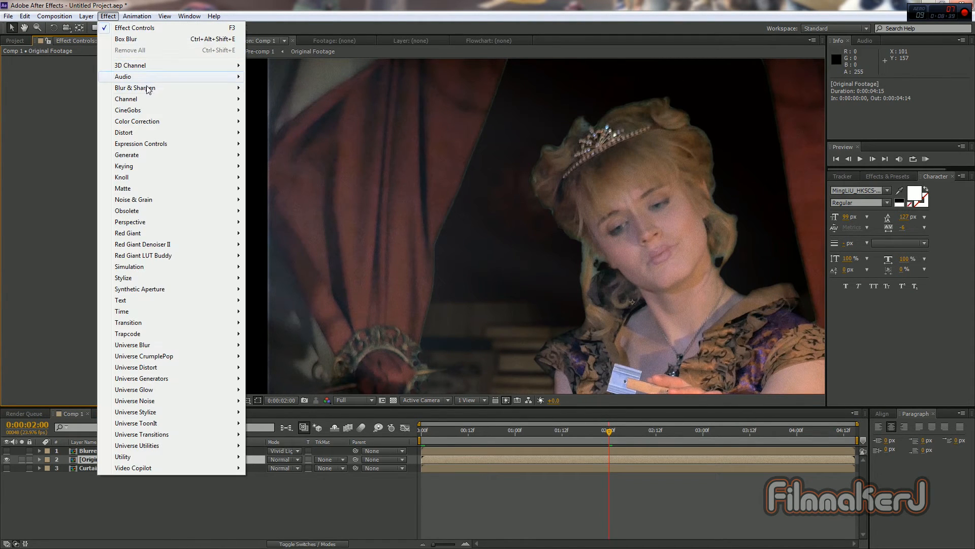
mouse_move(148, 89)
click(269, 202)
mouse_move(109, 69)
mouse_down()
mouse_move(131, 63)
mouse_move(74, 60)
mouse_move(114, 61)
mouse_up()
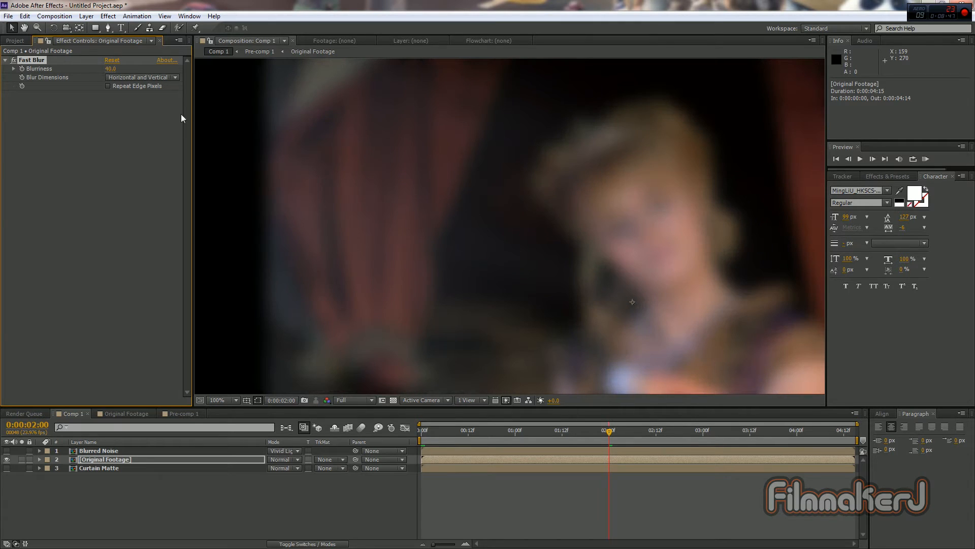
Step: Show the Blurred Noise layer over the blurred footage and examine the retained detail around the face, dress and curtains
click(6, 451)
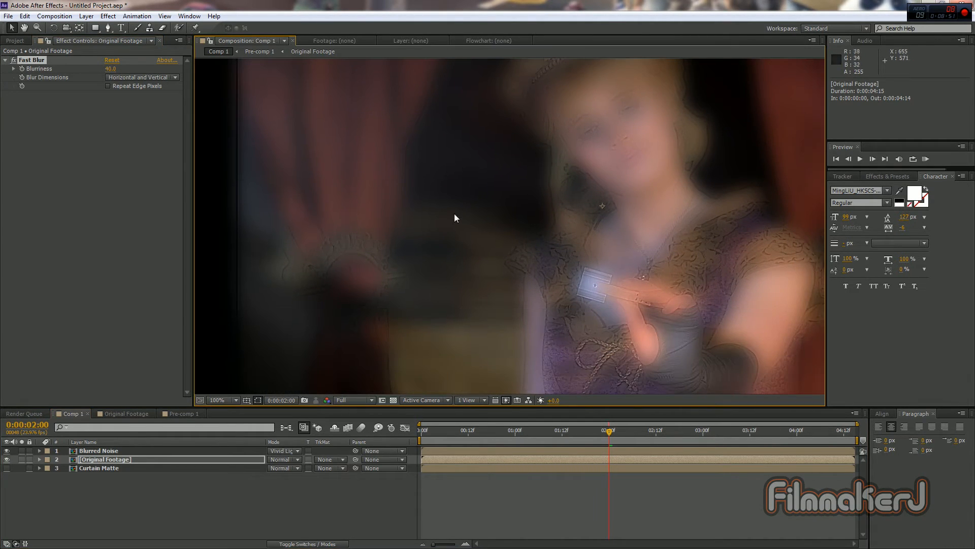
drag(534, 169, 468, 229)
scroll(501, 219, up, 1)
scroll(502, 219, down, 1)
drag(656, 292, 600, 202)
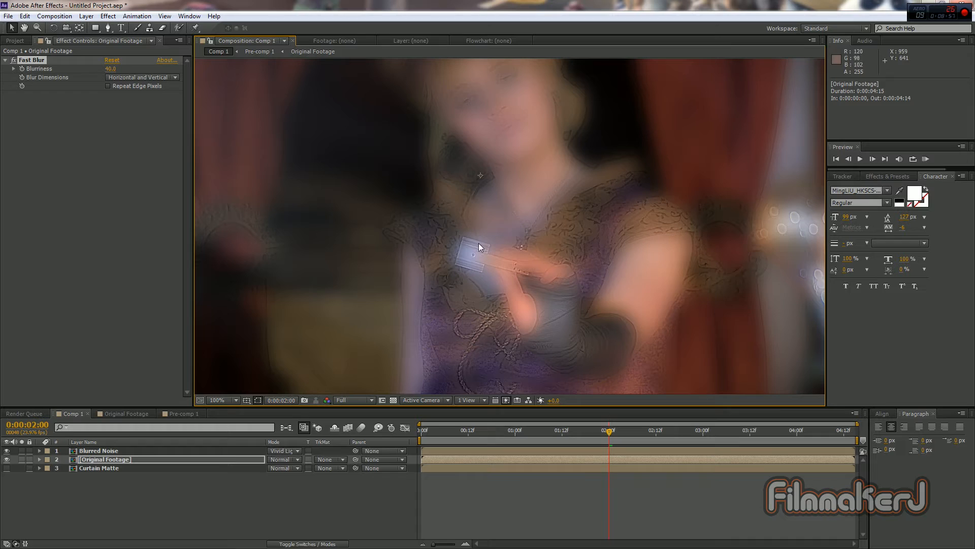
drag(425, 173, 503, 235)
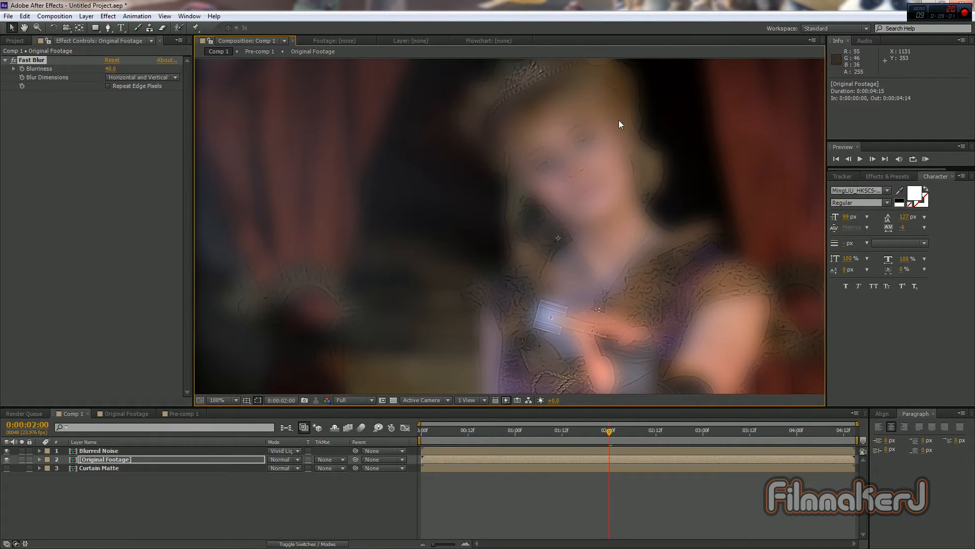
drag(409, 154, 440, 189)
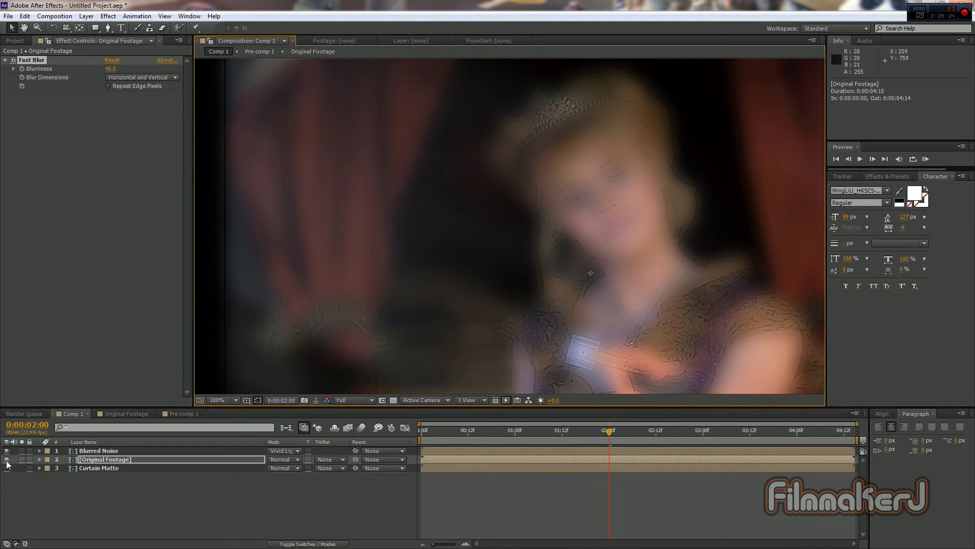
Step: Remove the Fast Blur from the Original Footage layer and apply a Bilateral Blur in its place
key(Delete)
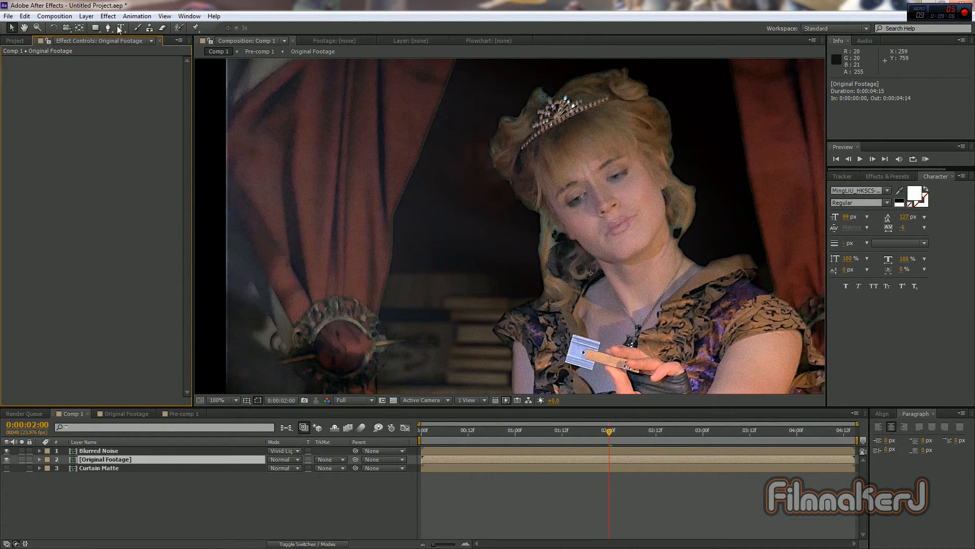
click(107, 16)
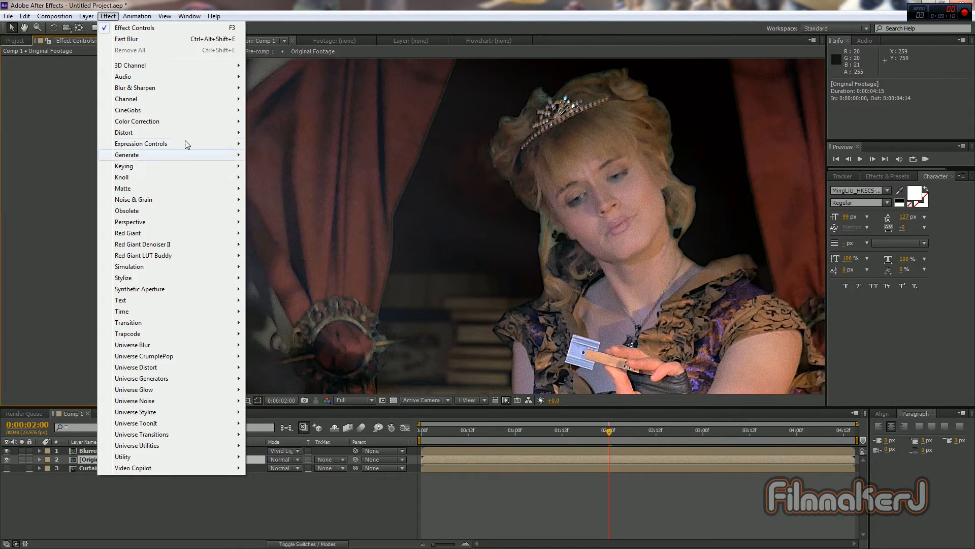
mouse_move(174, 89)
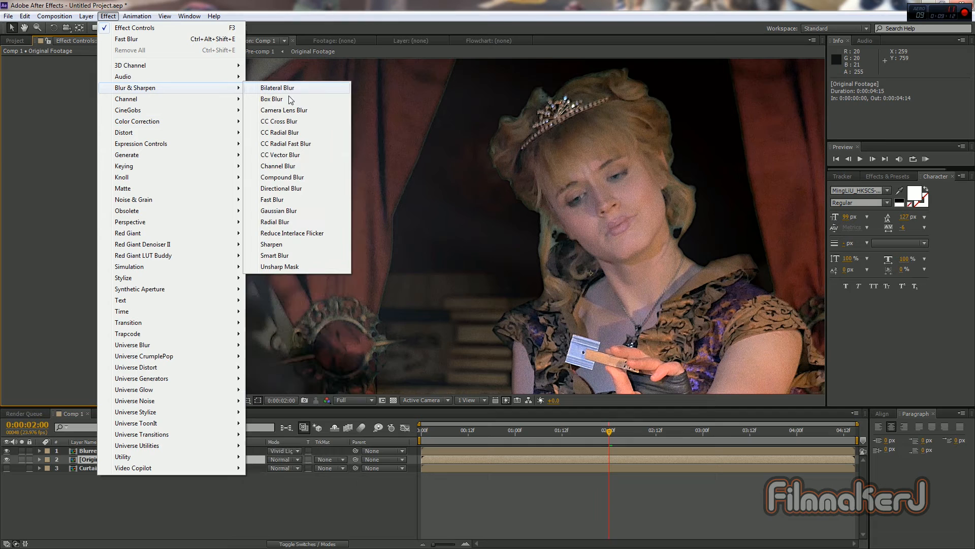
click(290, 90)
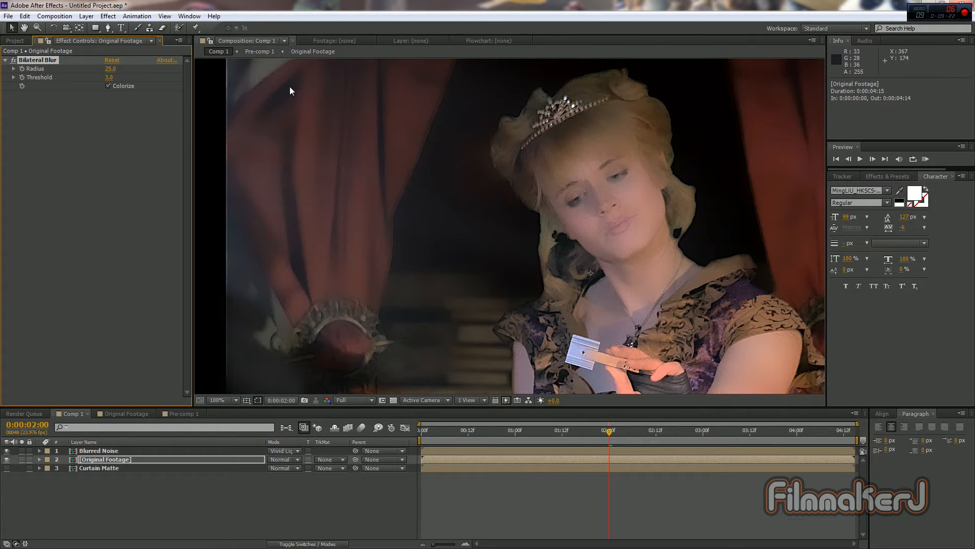
Step: Hide the Blurred Noise layer and examine the bilateral-blurred footage around the curtains, face and dress
click(6, 450)
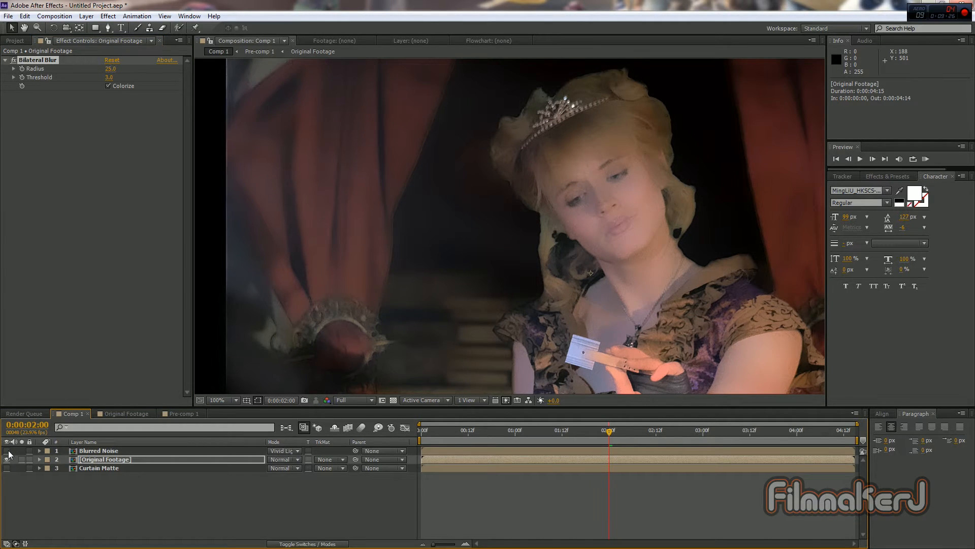
click(93, 449)
click(85, 457)
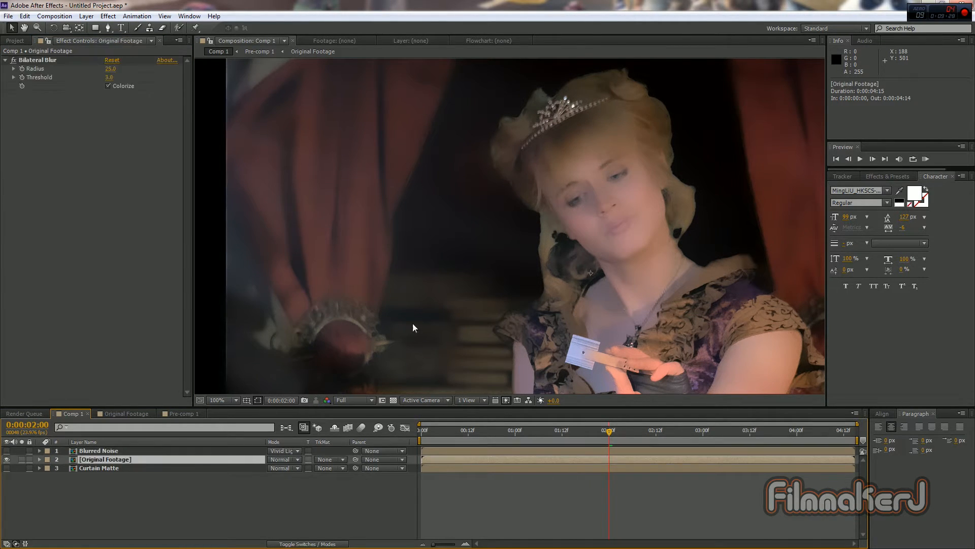
drag(439, 274, 473, 182)
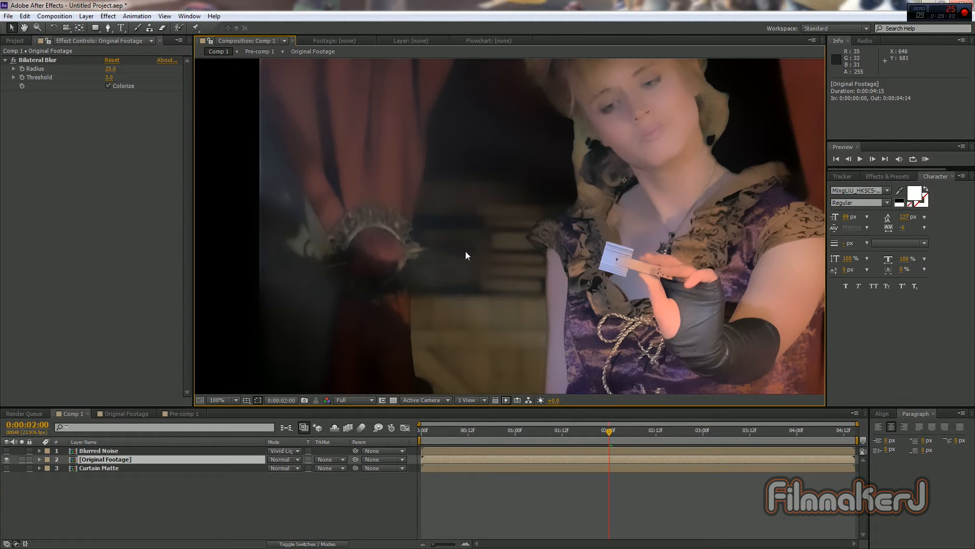
drag(503, 191, 405, 286)
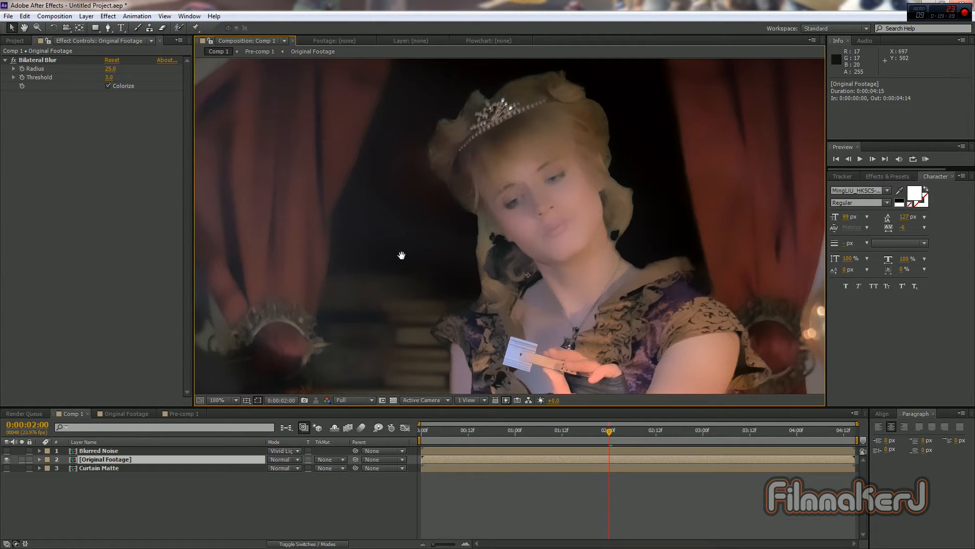
drag(394, 255, 469, 246)
drag(320, 152, 383, 217)
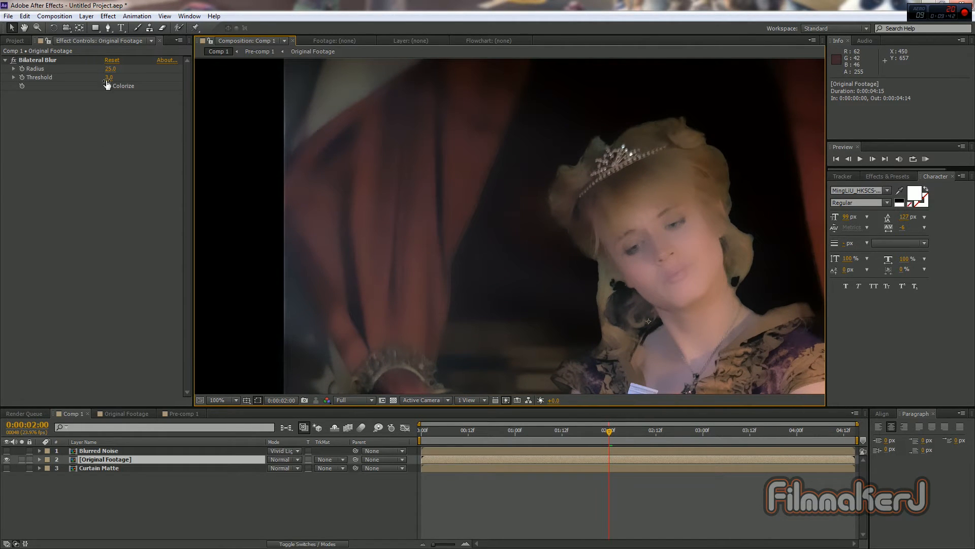
Step: Set the Bilateral Blur threshold to 2 and its radius to 28 on the Original Footage layer
click(108, 77)
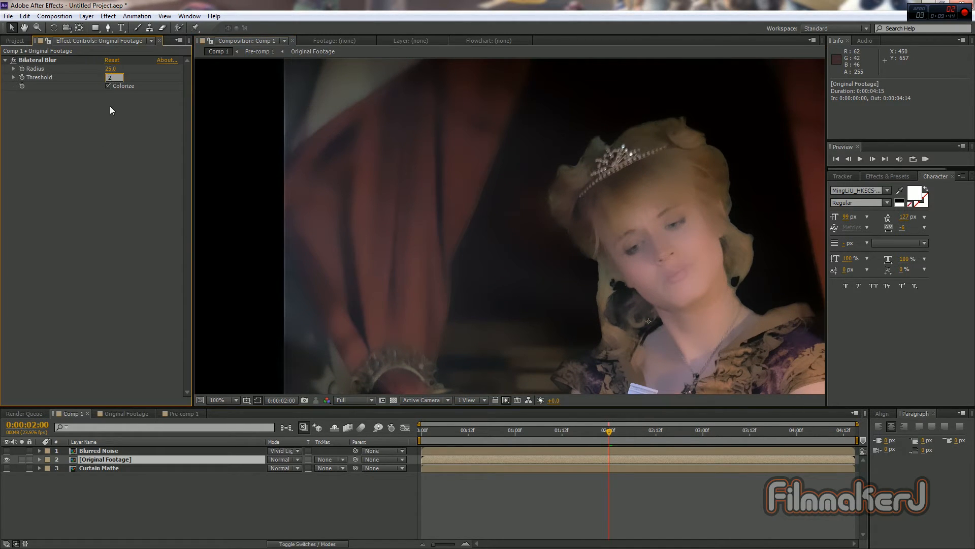
click(111, 69)
text(28)
key(Return)
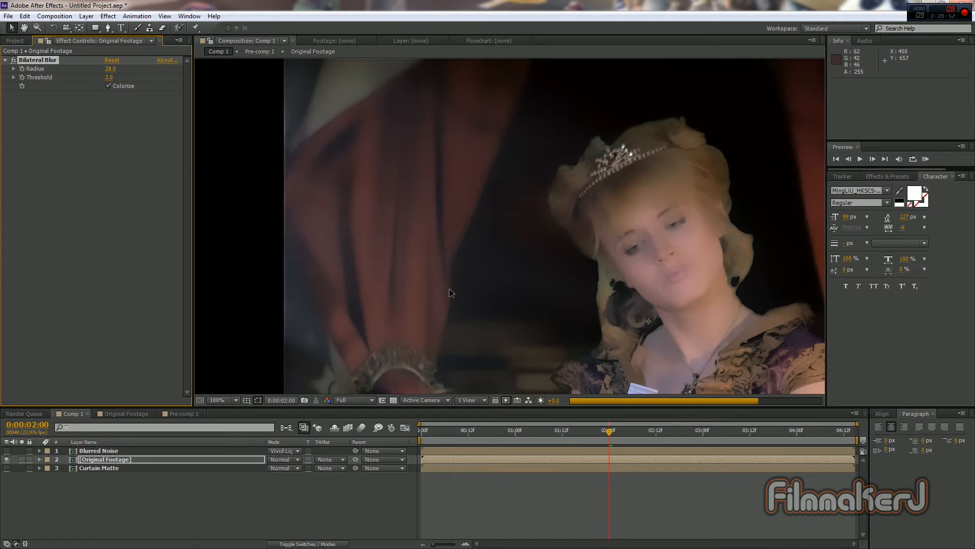
Step: Show the Blurred Noise layer again and inspect the blended result across the face, dress and curtains
drag(499, 304, 482, 333)
click(7, 450)
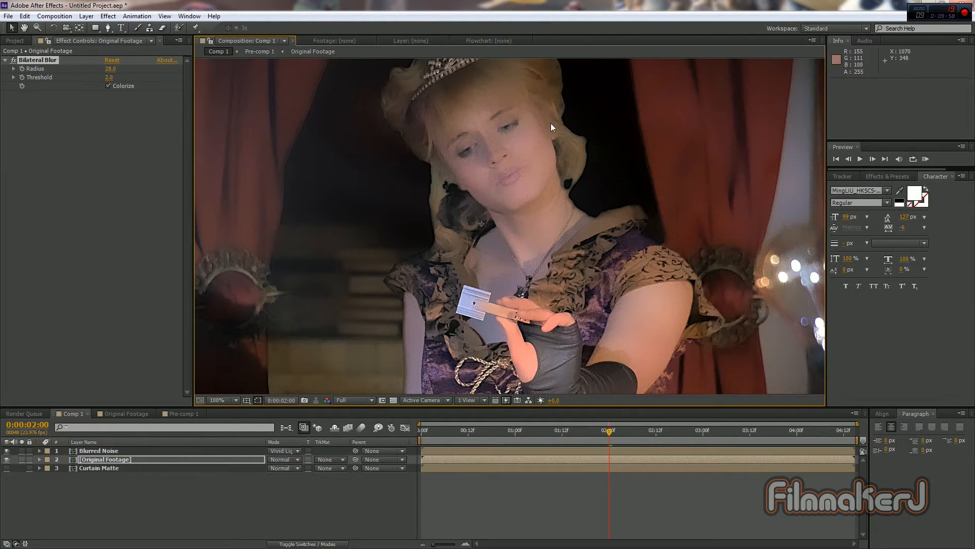
drag(387, 279, 559, 370)
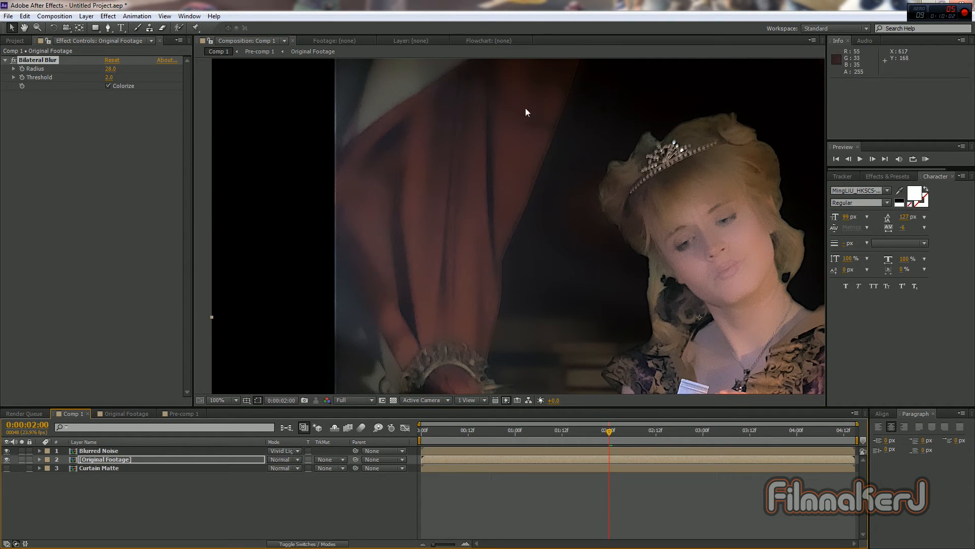
Step: Duplicate the Original Footage layer and place one copy beneath the Curtain Matte layer
click(92, 450)
click(92, 459)
key(ctrl+d)
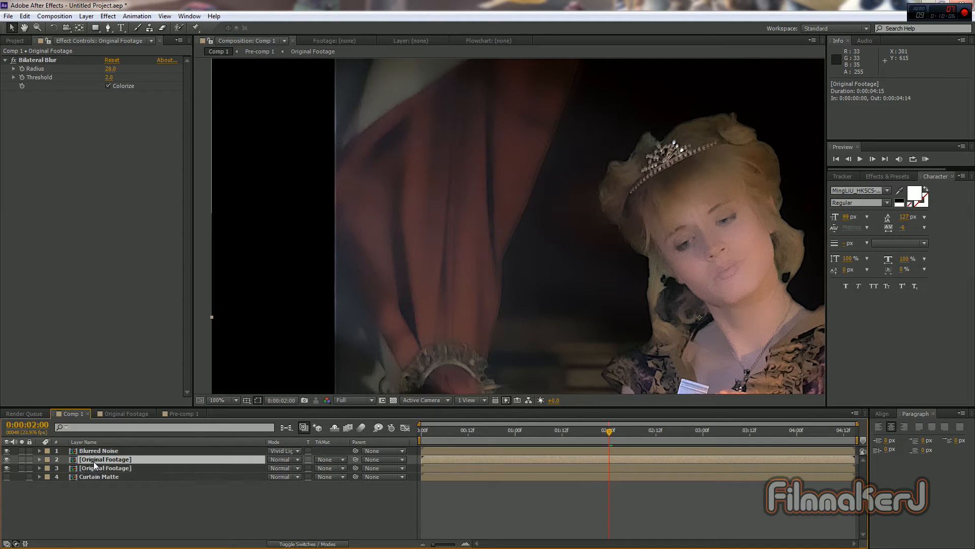
drag(98, 459, 98, 482)
Step: Pre-compose the Blurred Noise layer and the upper Original Footage layer as Pre-comp 2, moving all attributes into it
click(99, 458)
ctrl+click(98, 451)
right_click(98, 451)
click(146, 369)
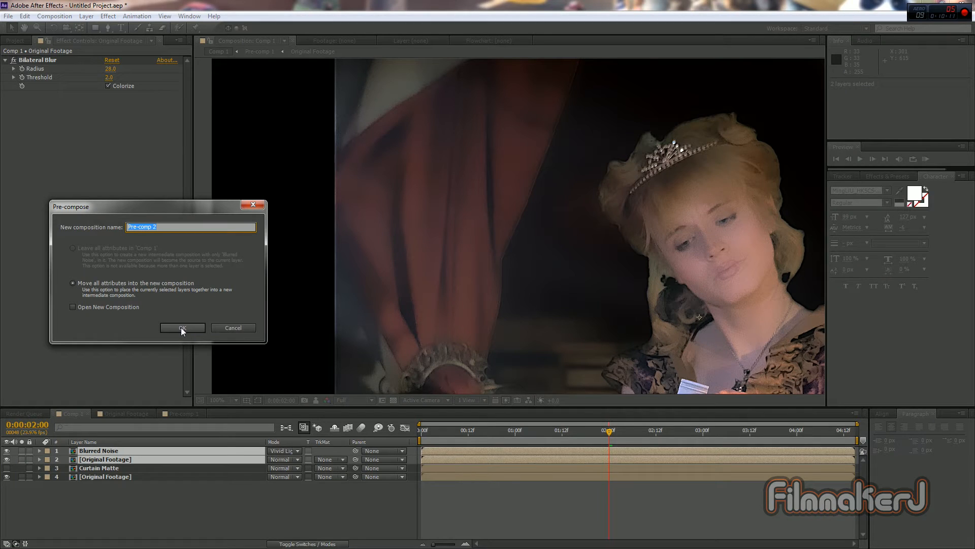
click(182, 327)
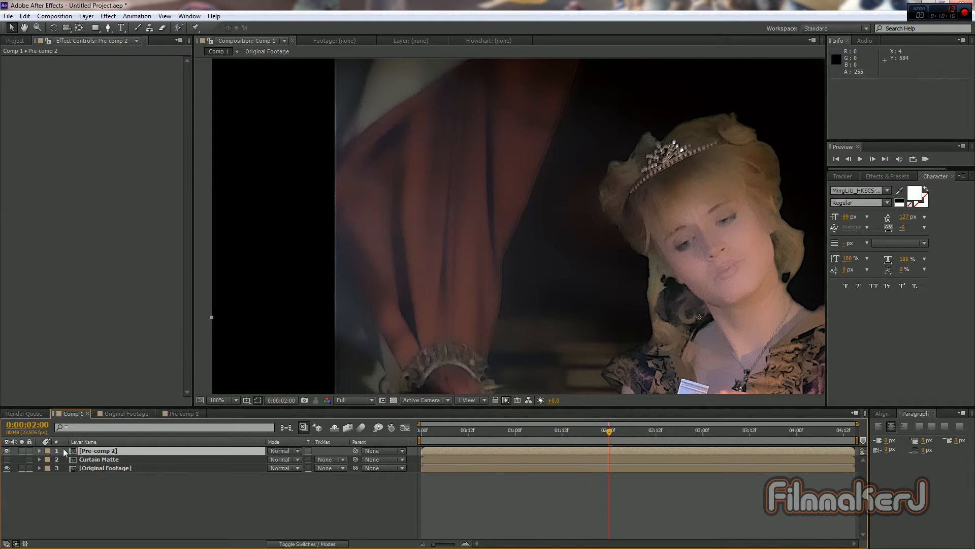
Step: Remove the Bilateral Blur from the bottom Original Footage layer and compare it with Pre-comp 2 by toggling Pre-comp 2's visibility
click(6, 451)
click(6, 451)
click(6, 451)
click(84, 467)
click(40, 62)
key(Delete)
click(6, 451)
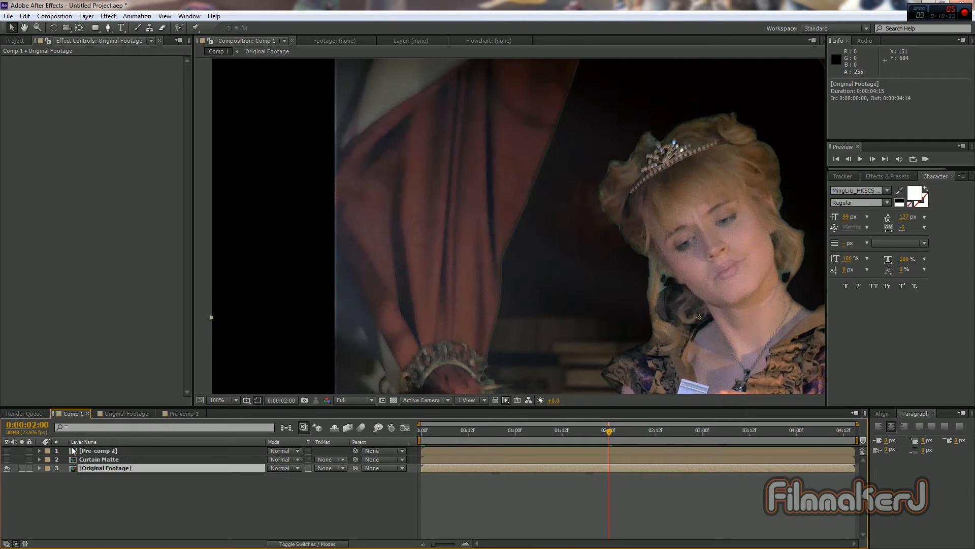
click(7, 451)
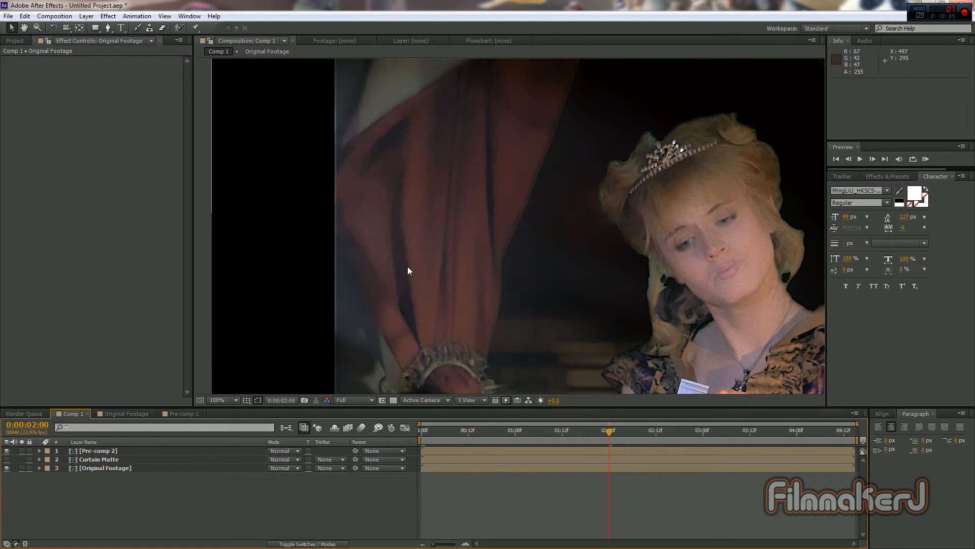
Step: Open the Curtain Matte layer's composition and apply Keylight (1.2) to its footage
double_click(84, 458)
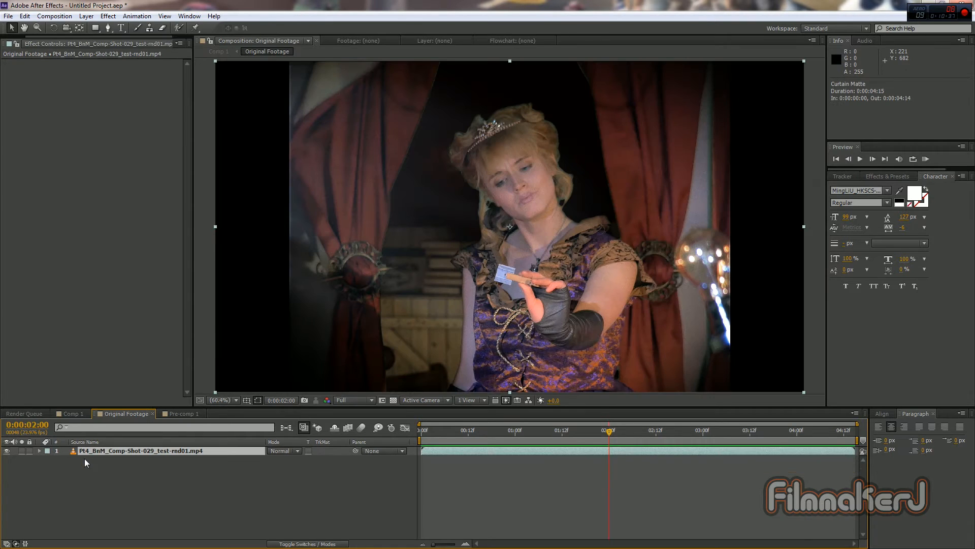
click(113, 19)
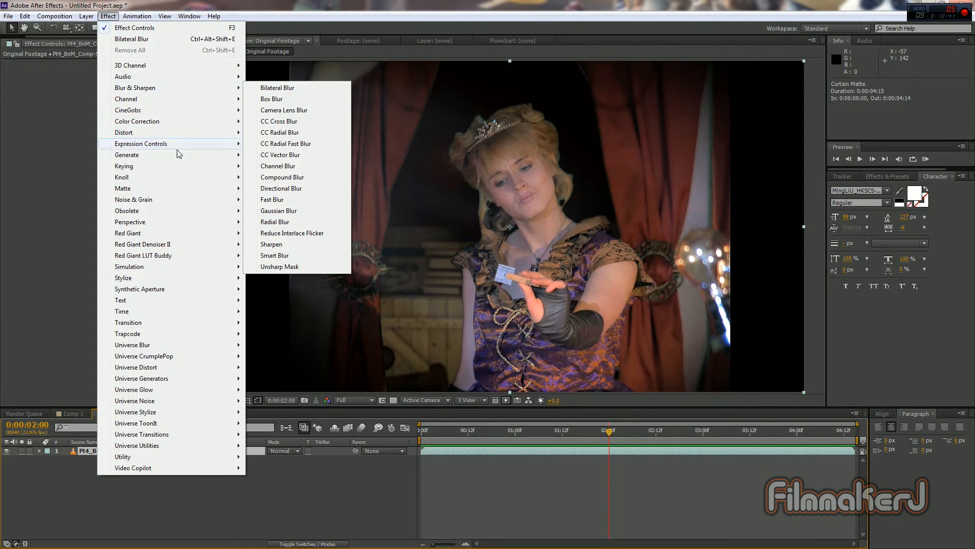
mouse_move(168, 167)
click(277, 245)
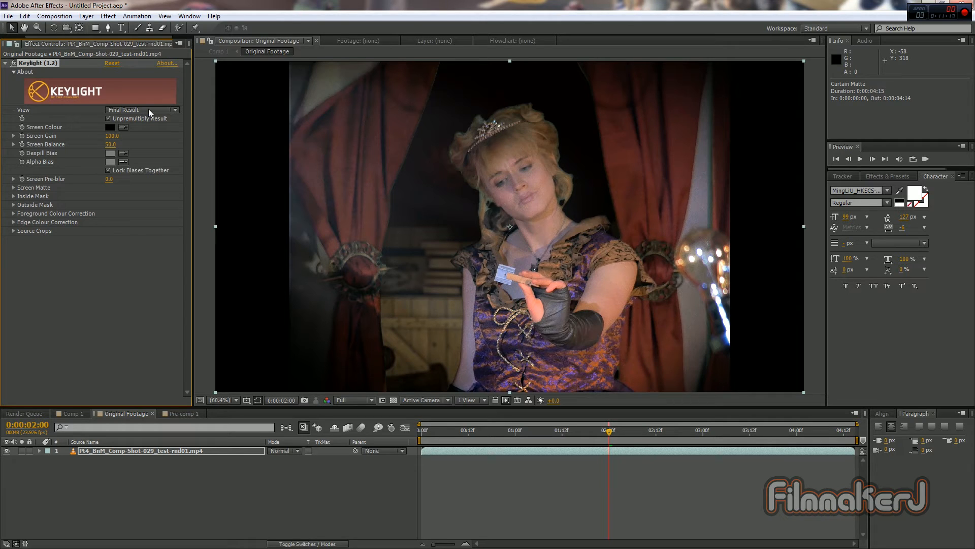
Step: Sample the Keylight screen colour from the upper part of the right-hand curtain and set the view to Combined Matte
click(155, 111)
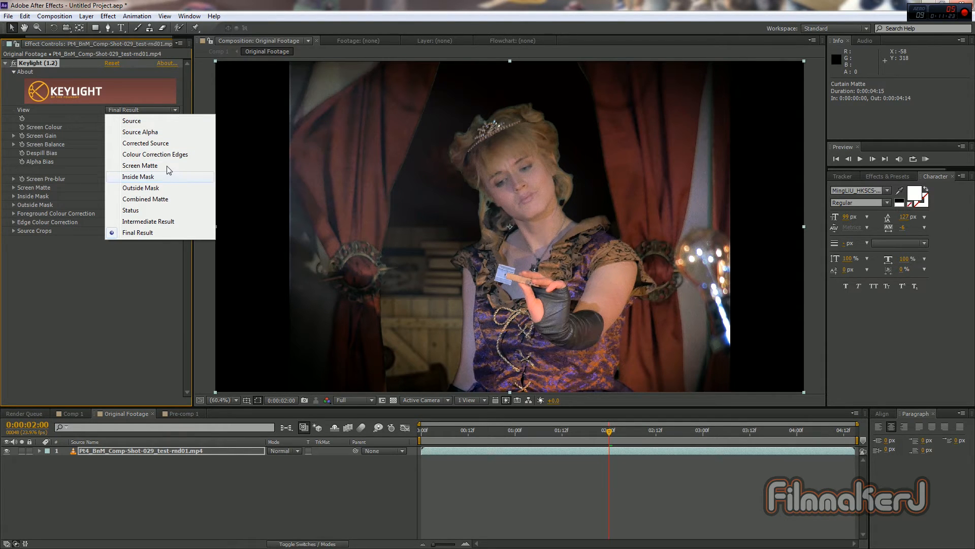
click(156, 198)
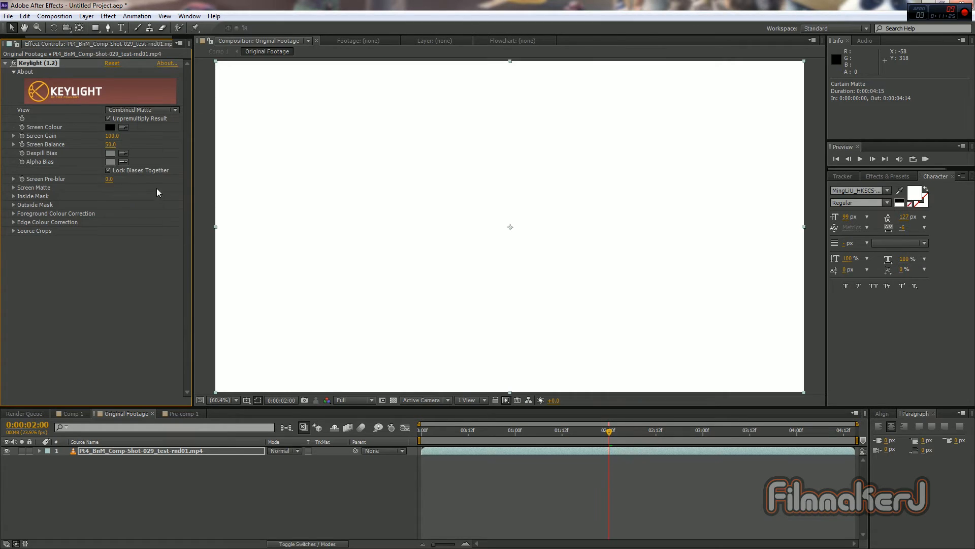
click(137, 111)
click(135, 112)
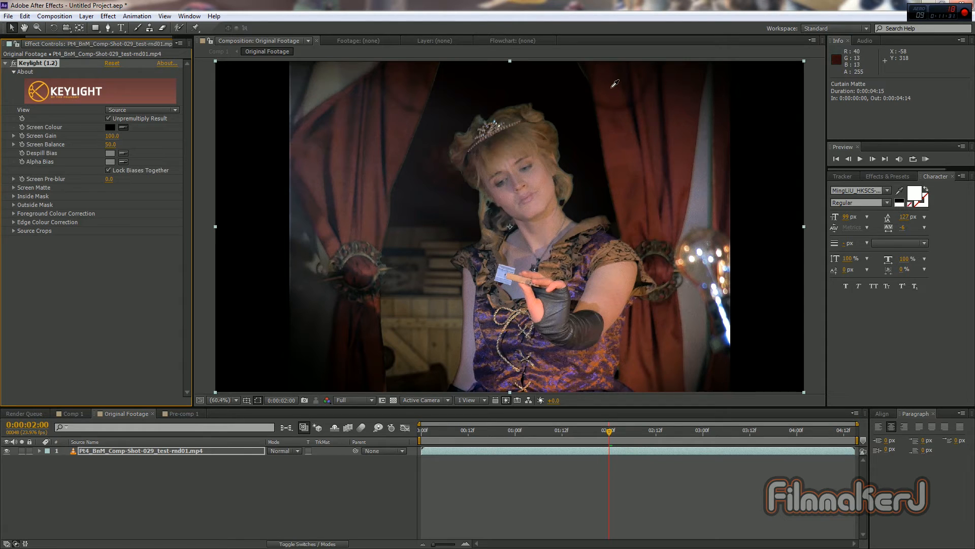
click(614, 80)
click(142, 110)
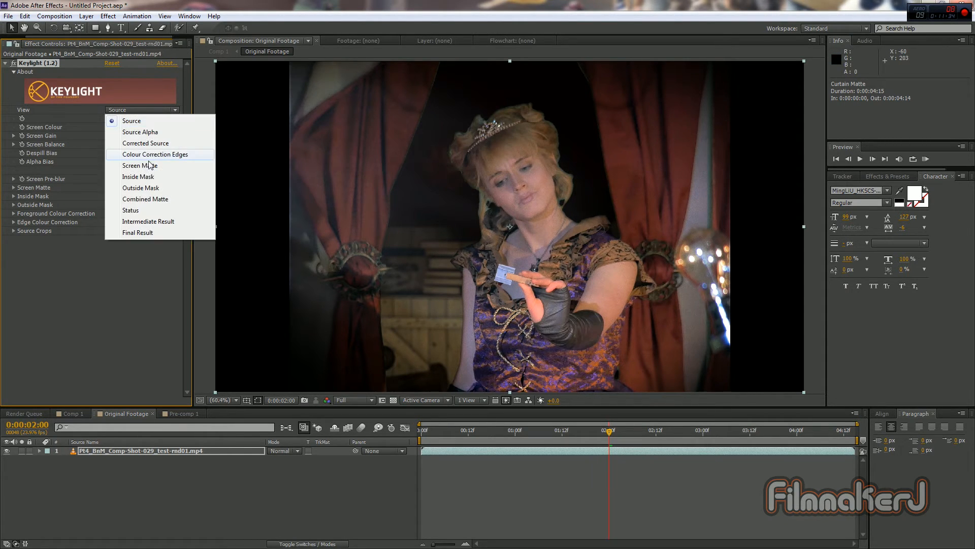
click(146, 199)
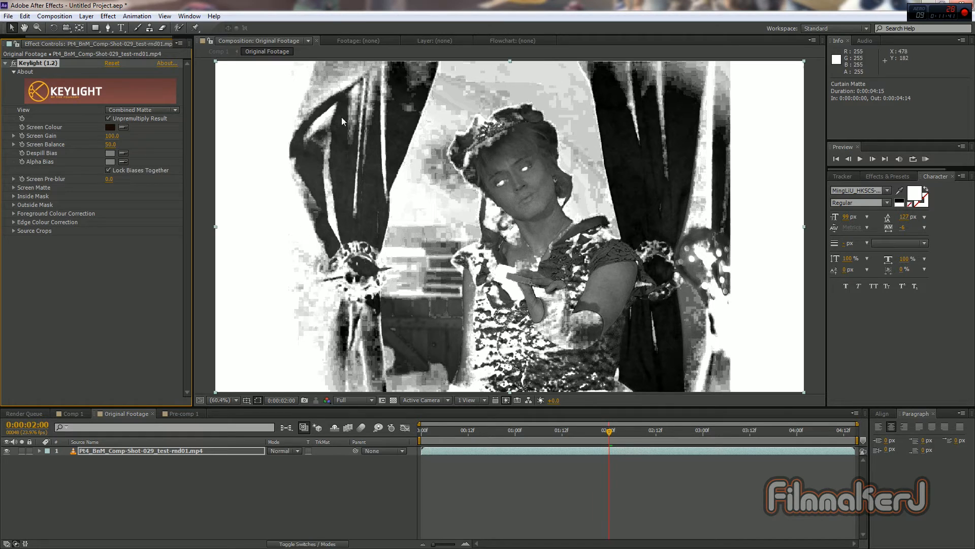
Step: Raise Clip Black and set Clip White to 27 in Keylight's Screen Matte, and add an Invert effect to the matte
click(13, 187)
drag(108, 197, 69, 197)
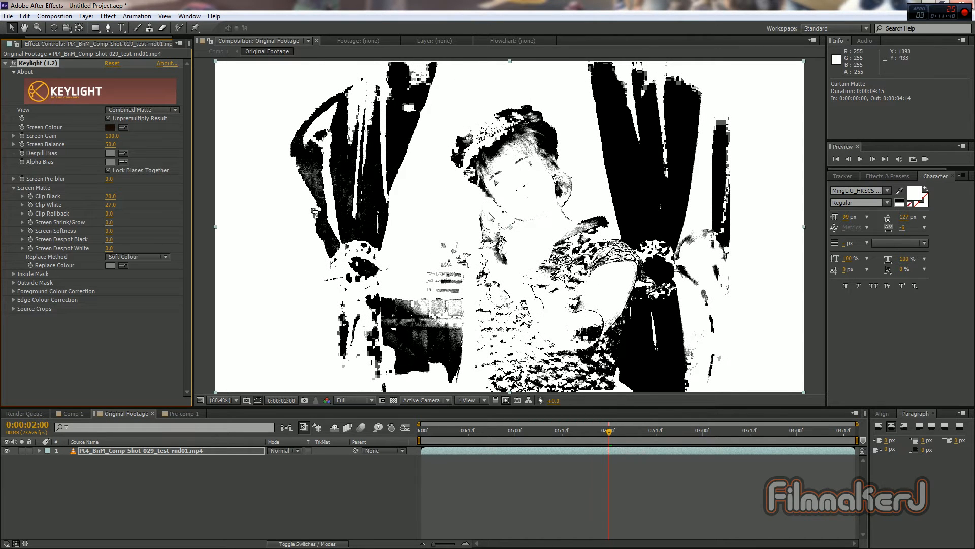
click(116, 16)
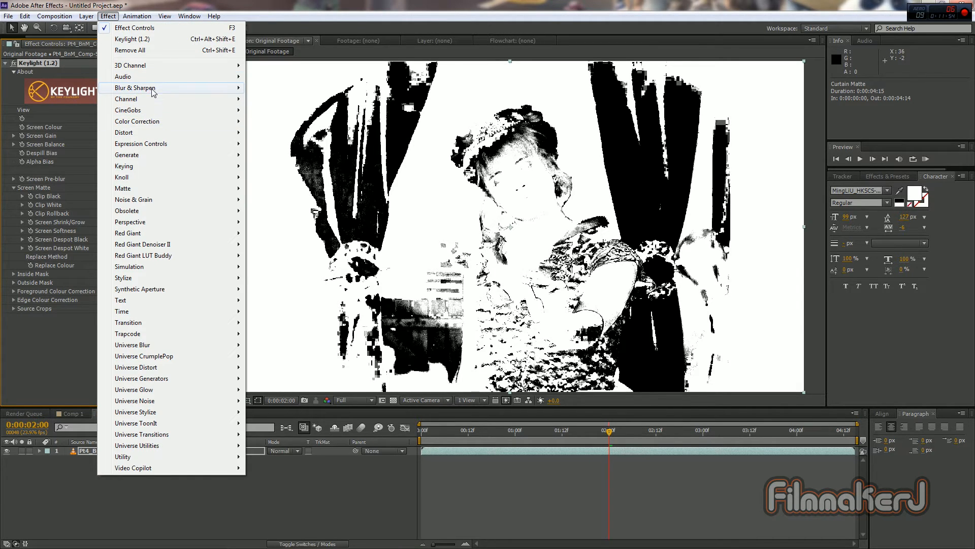
mouse_move(152, 91)
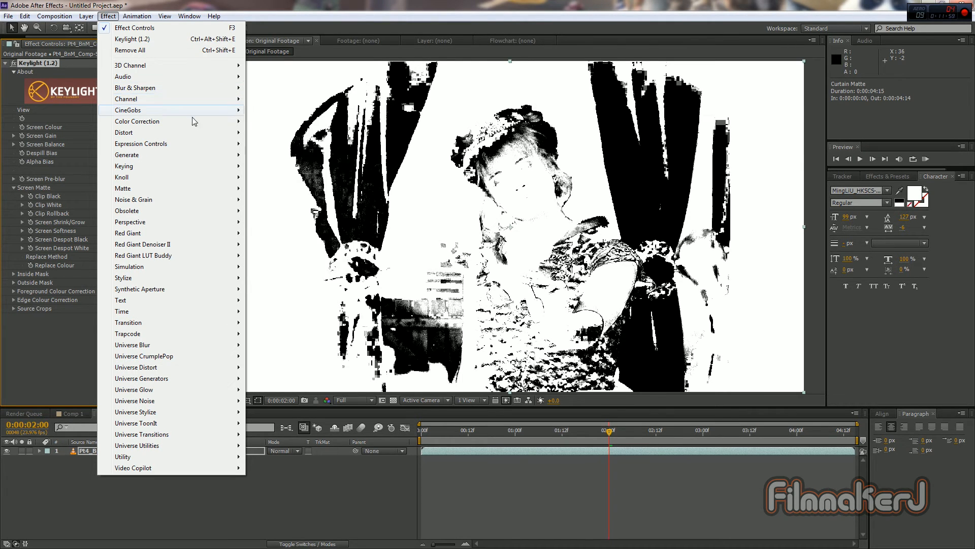
mouse_move(202, 100)
click(274, 166)
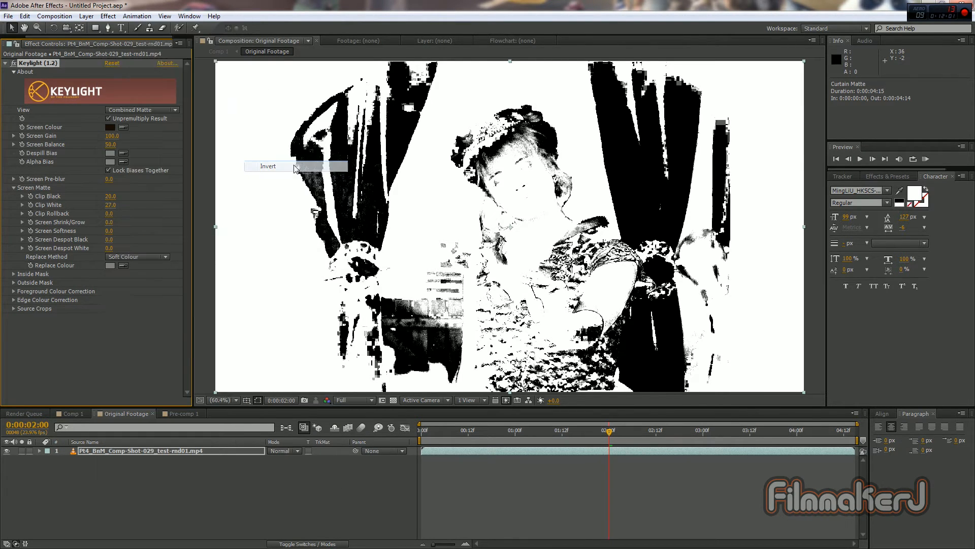
Step: Add a Levels effect to the inverted matte with Input Black at 43 and Input White at 105
click(108, 16)
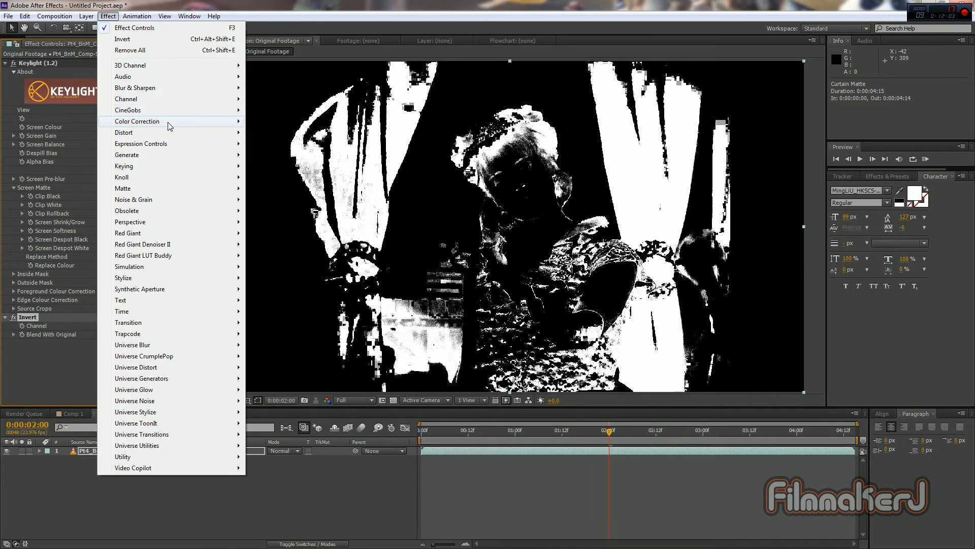
mouse_move(171, 123)
click(278, 389)
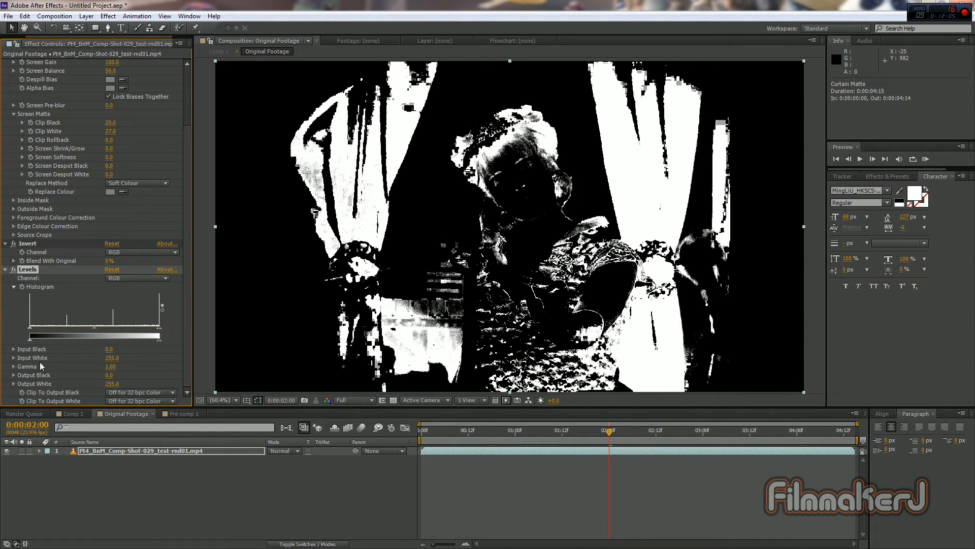
drag(29, 326, 51, 327)
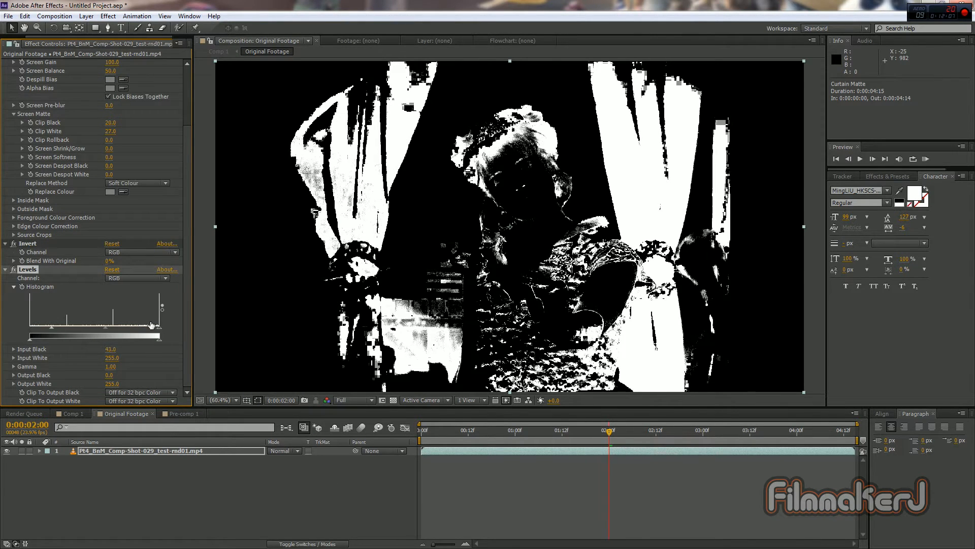
drag(159, 327, 83, 327)
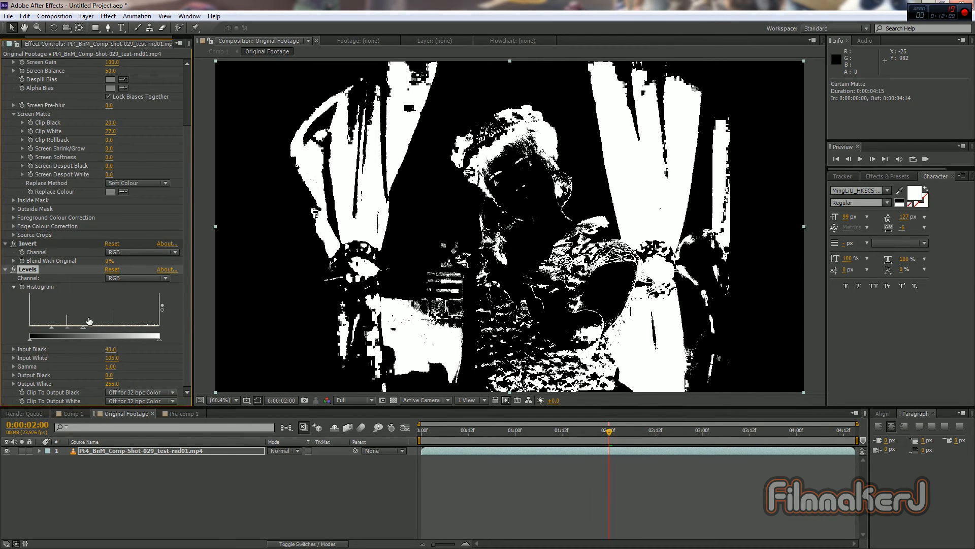
Step: Add a Gaussian Blur effect with Blurriness 30 to the matte footage and switch the blur off
click(109, 15)
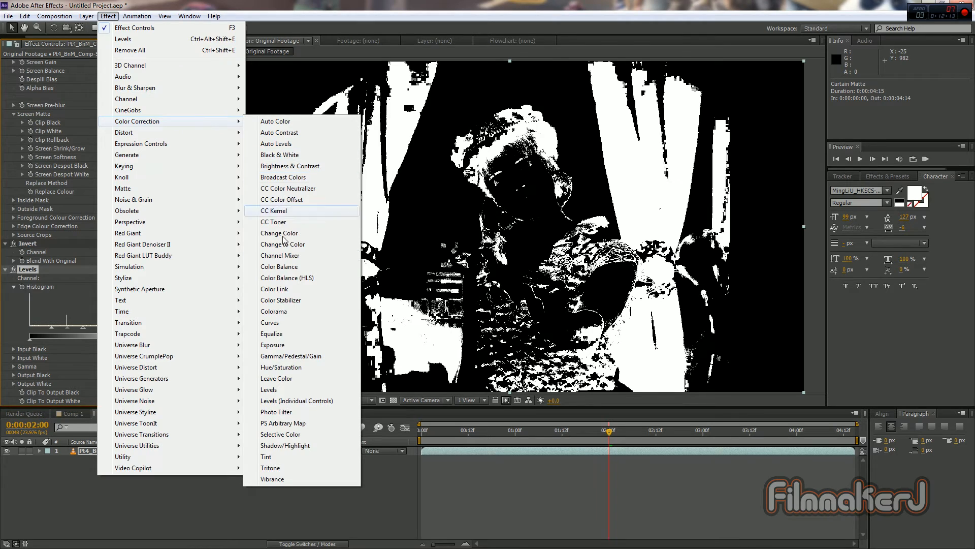
mouse_move(193, 90)
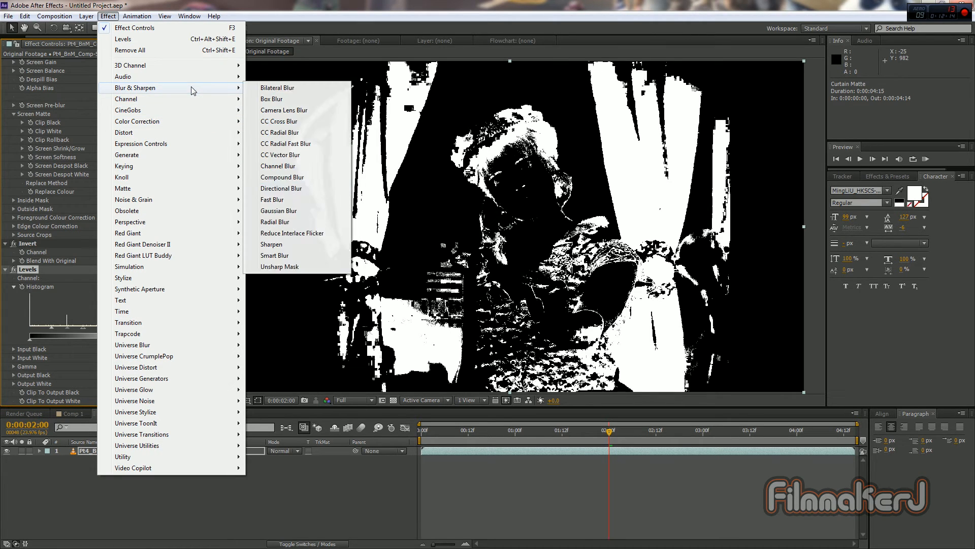
click(283, 215)
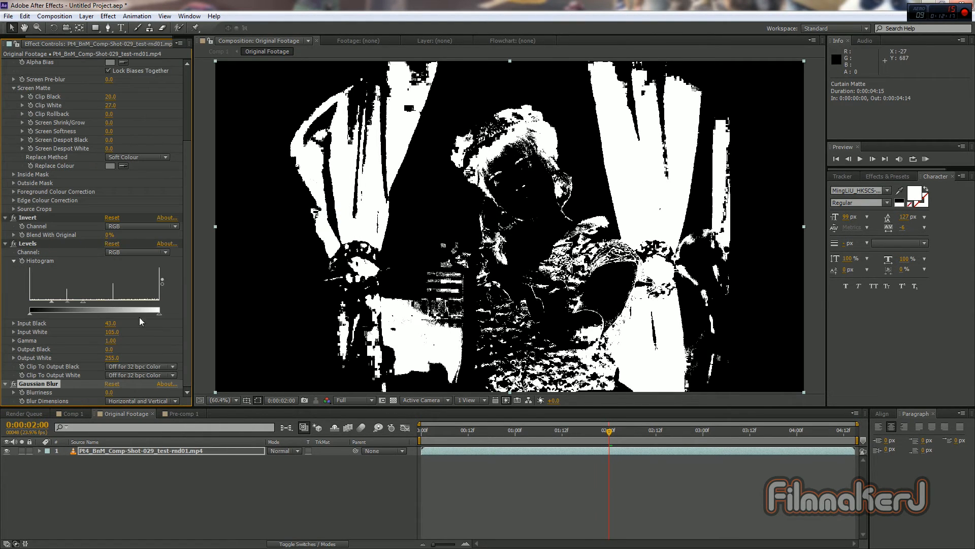
click(110, 392)
text(30)
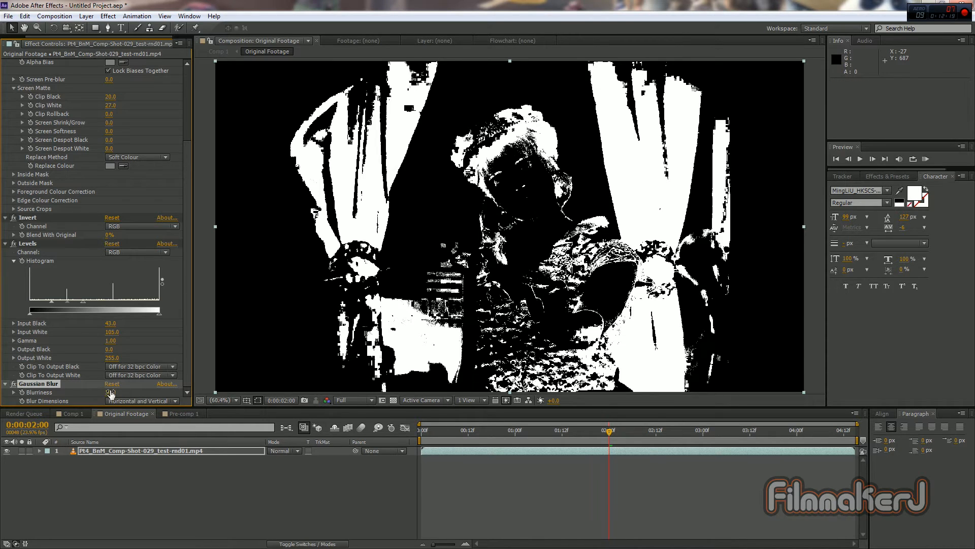
key(Return)
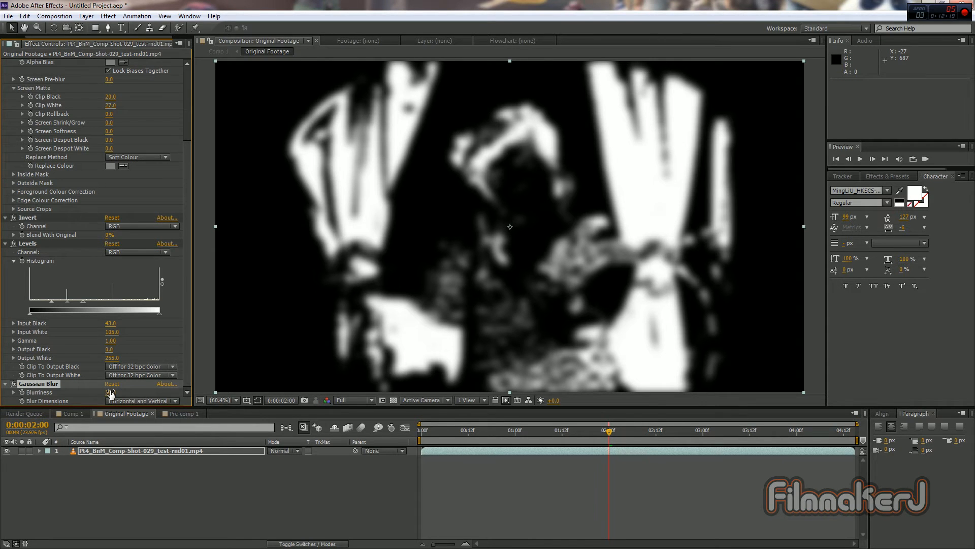
click(14, 384)
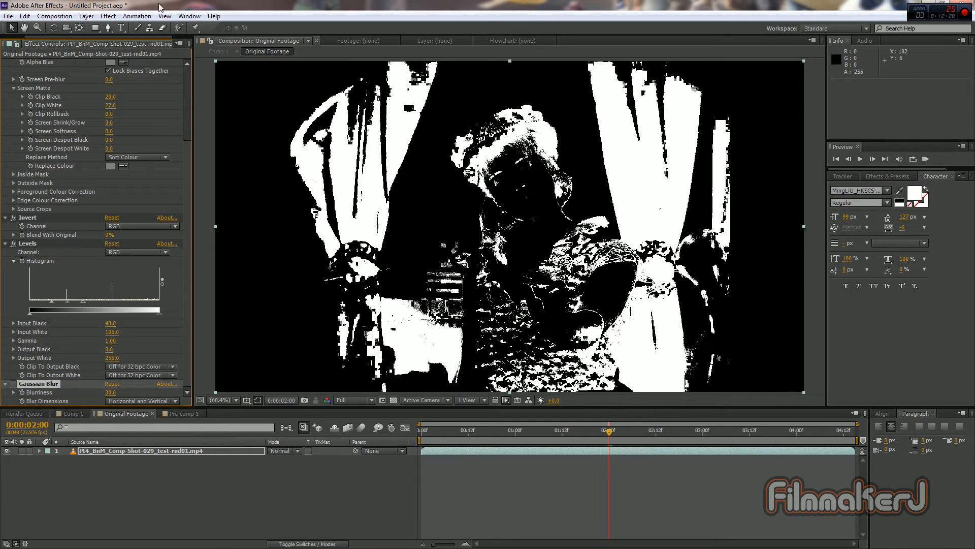
Step: Create a white solid layer above the matte footage and hide it
click(87, 16)
mouse_move(87, 16)
mouse_move(127, 22)
click(281, 40)
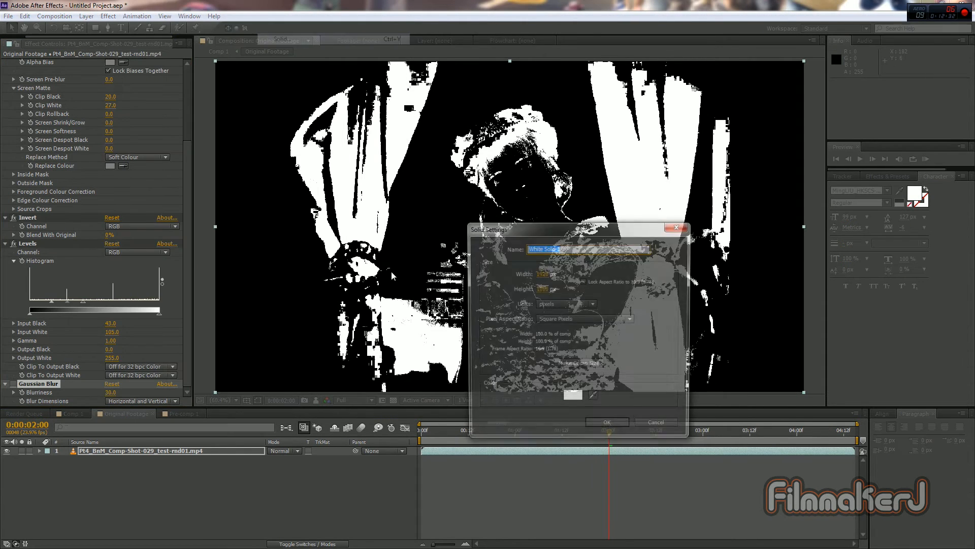
click(606, 420)
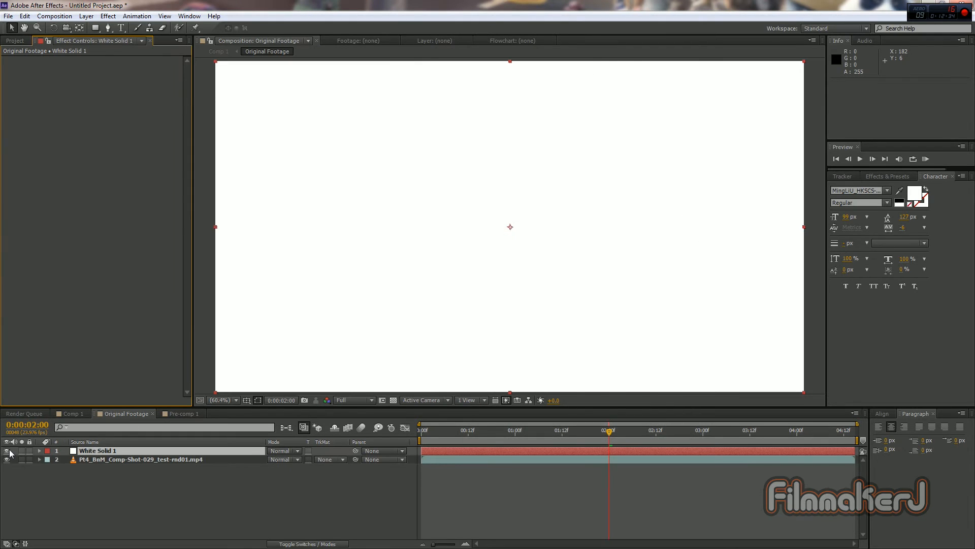
click(7, 451)
Step: Start a Pen tool mask on the white solid with two points above the left-hand curtain
click(108, 28)
scroll(445, 152, up, 1)
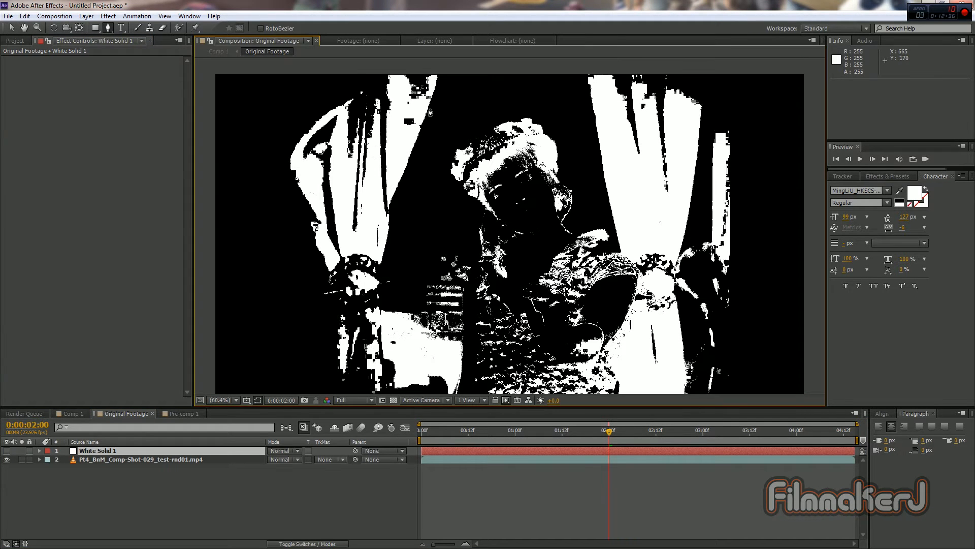
click(445, 64)
click(391, 64)
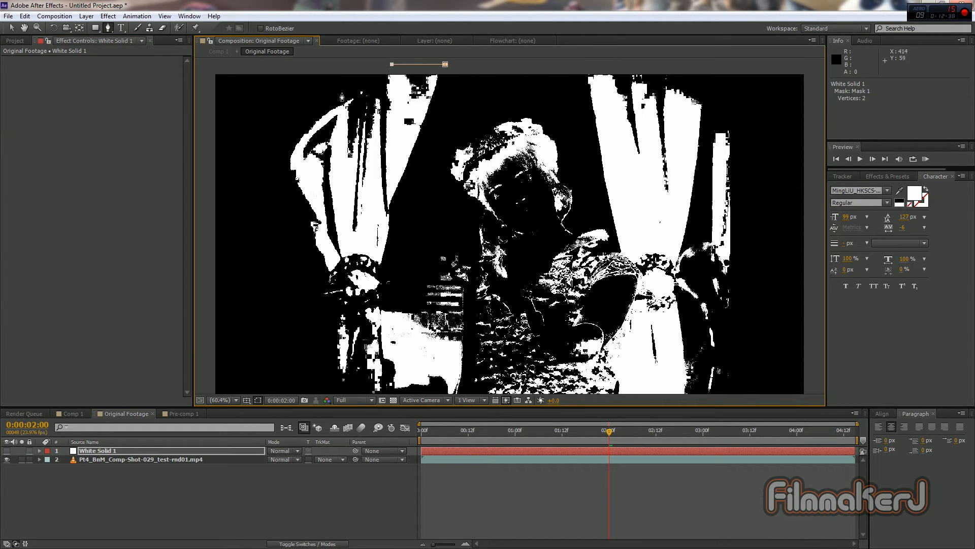
Step: Disable the Keylight, Invert and Levels effects on the footage layer to show the original picture
click(88, 459)
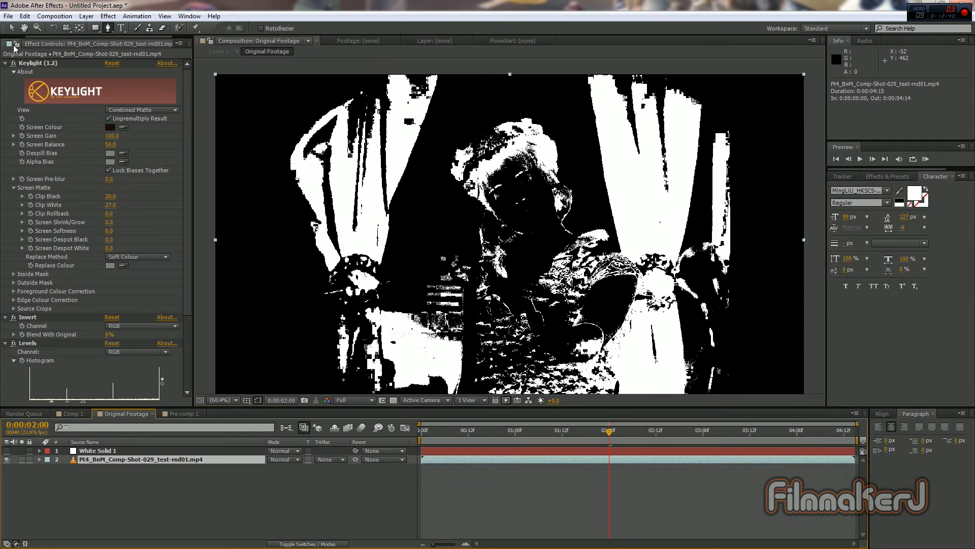
click(13, 63)
click(6, 64)
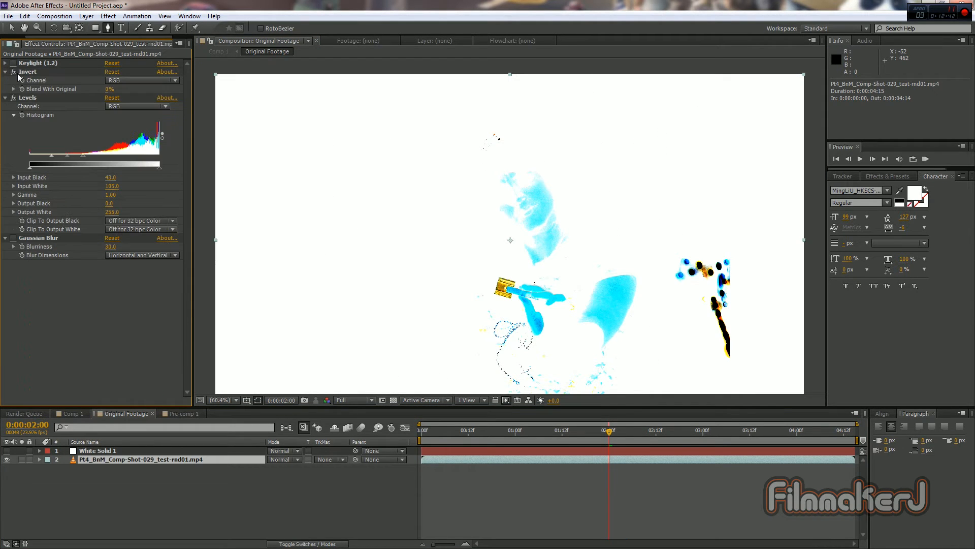
click(13, 72)
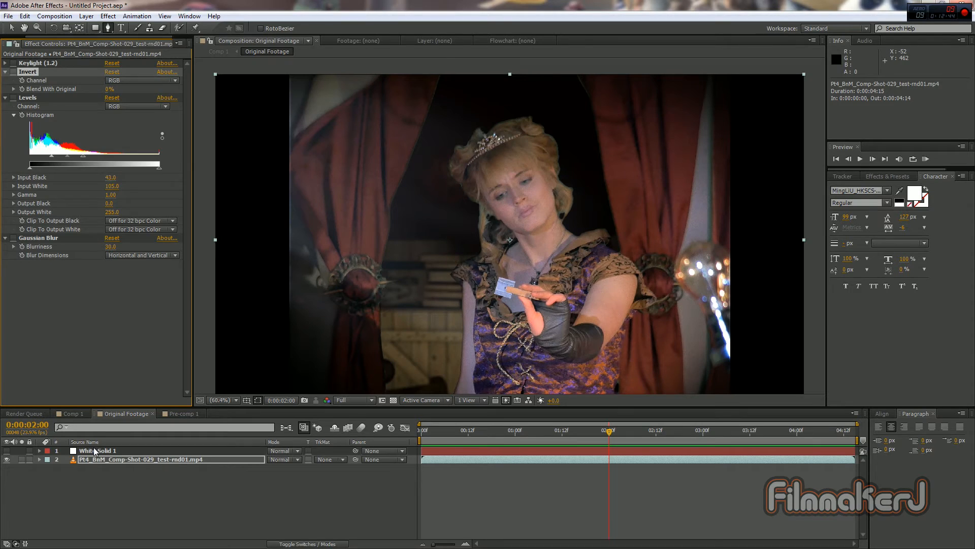
Step: Continue the white solid's mask around the left-hand curtain above its tieback and close the path
click(94, 450)
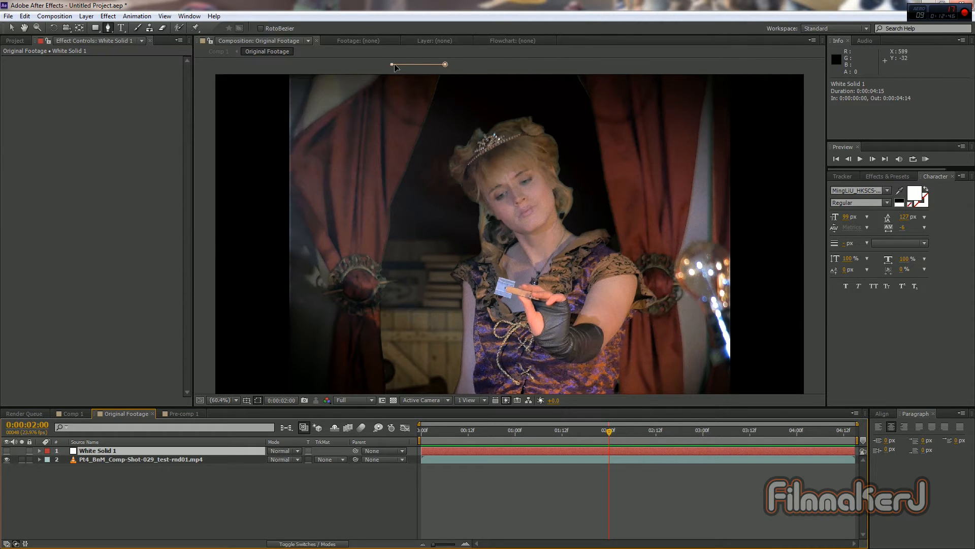
click(393, 65)
click(269, 63)
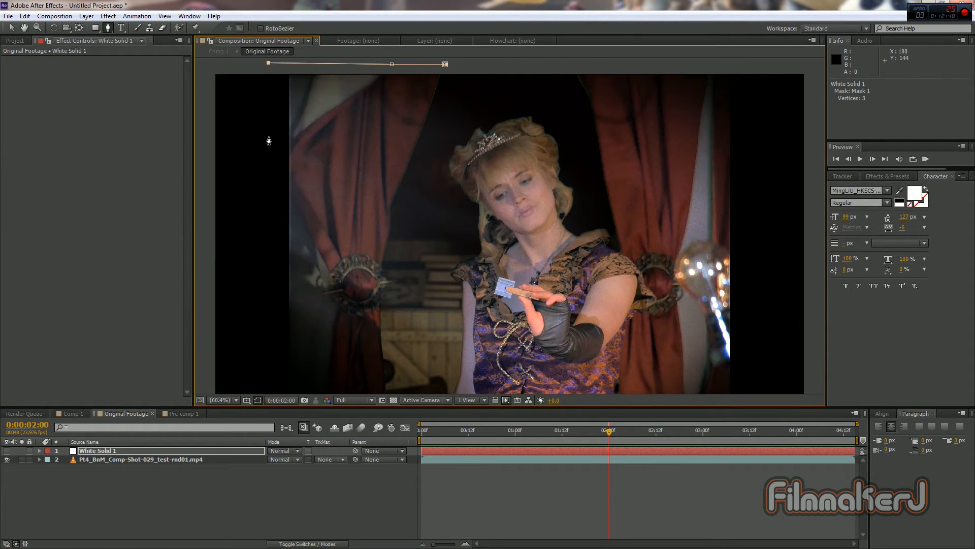
click(274, 181)
drag(289, 199, 369, 253)
drag(382, 220, 409, 163)
drag(431, 102, 438, 90)
click(445, 65)
Step: Draw a closed second mask on the white solid around the left-hand curtain below its tieback
drag(409, 183, 425, 114)
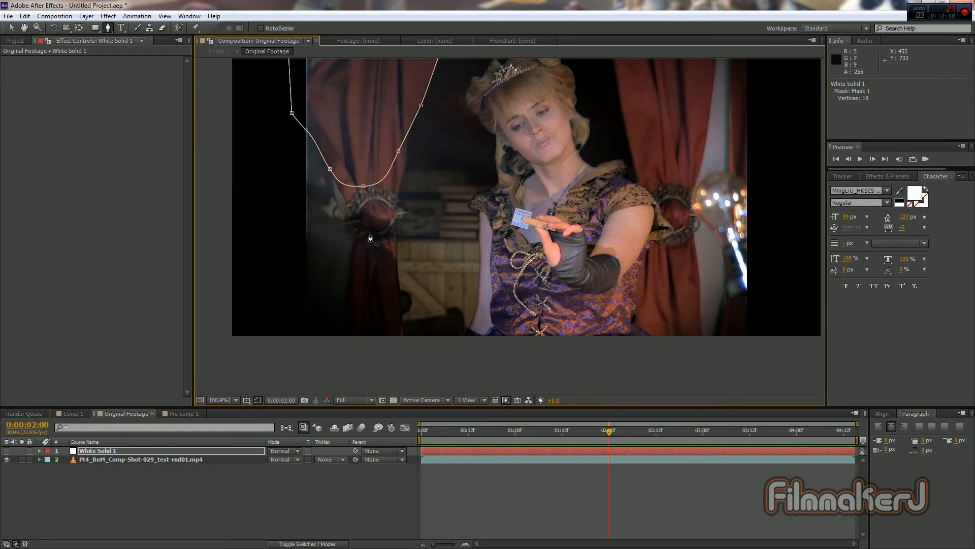
drag(377, 250, 347, 283)
click(334, 343)
click(405, 345)
drag(398, 267, 398, 258)
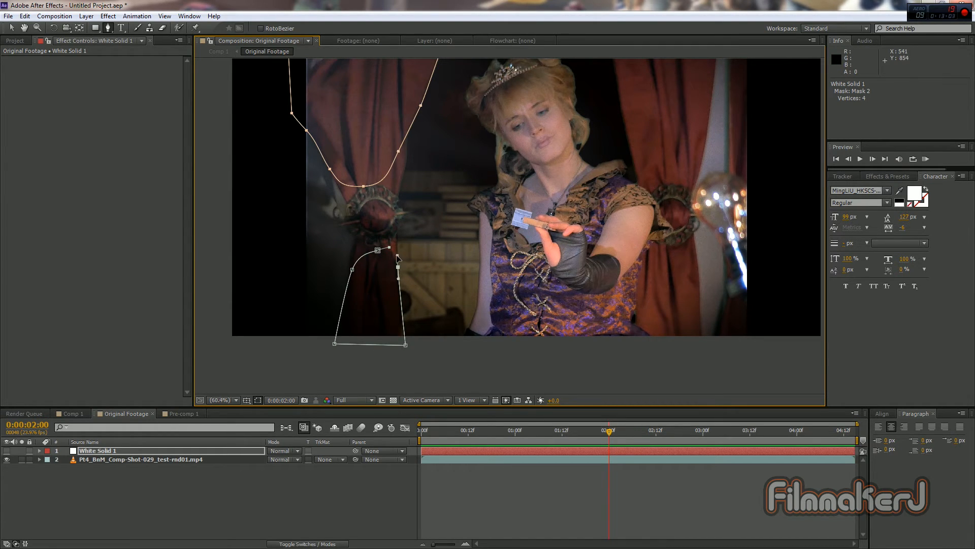
click(378, 250)
Step: At 0:00:03:03, draw a closed mask around the upper right-hand curtain and the narrow strip along the picture's right edge
drag(609, 436, 714, 430)
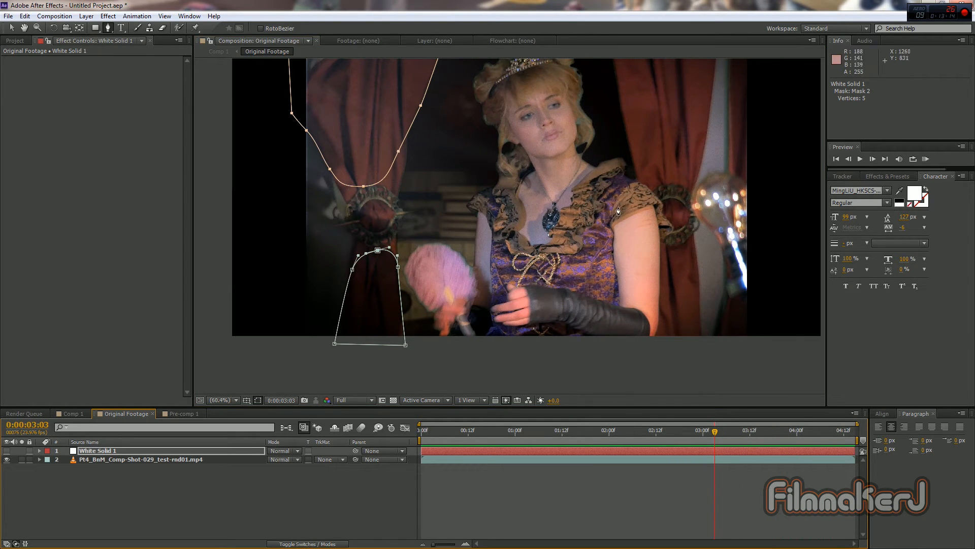
drag(619, 210, 574, 235)
drag(537, 54, 498, 89)
click(481, 76)
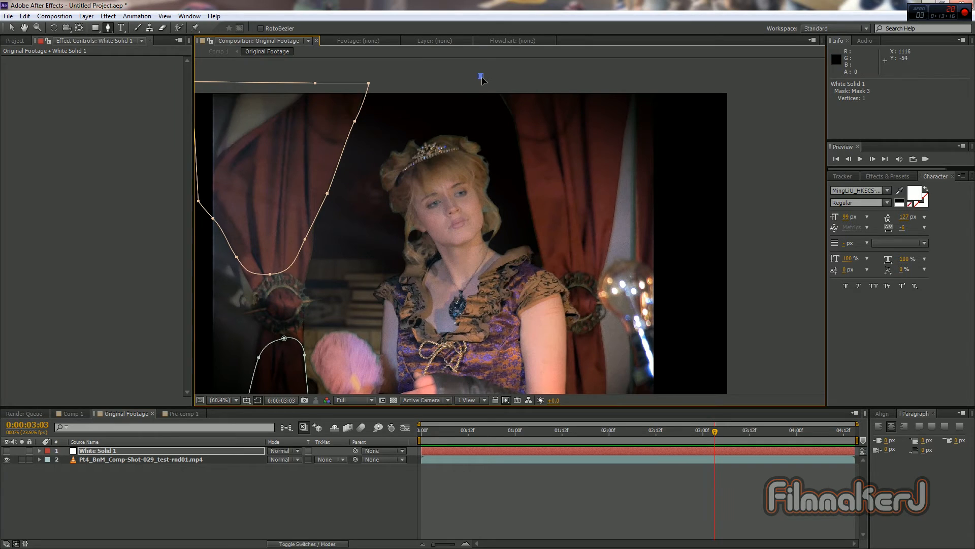
click(514, 116)
drag(523, 168, 525, 183)
drag(534, 233, 610, 240)
drag(617, 170, 621, 149)
drag(626, 116, 634, 102)
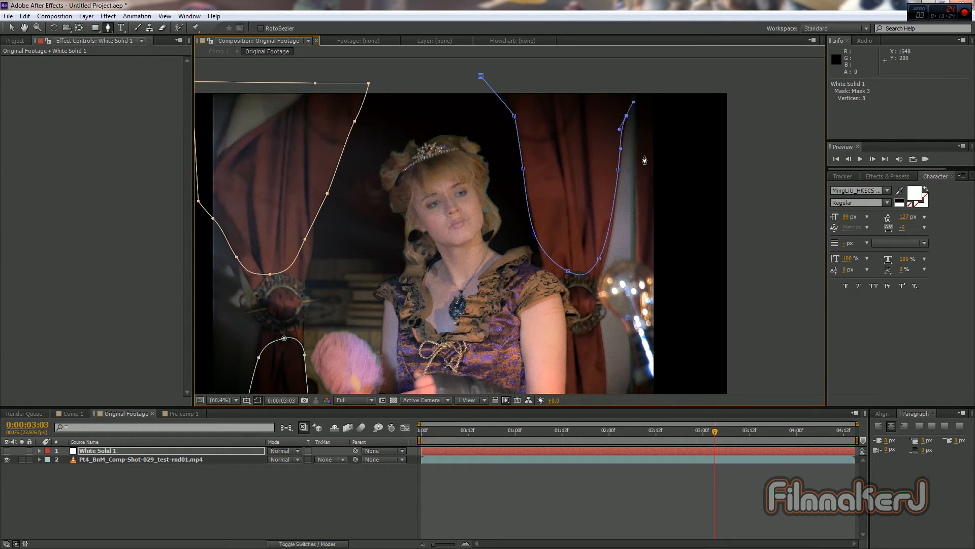
click(634, 258)
click(657, 269)
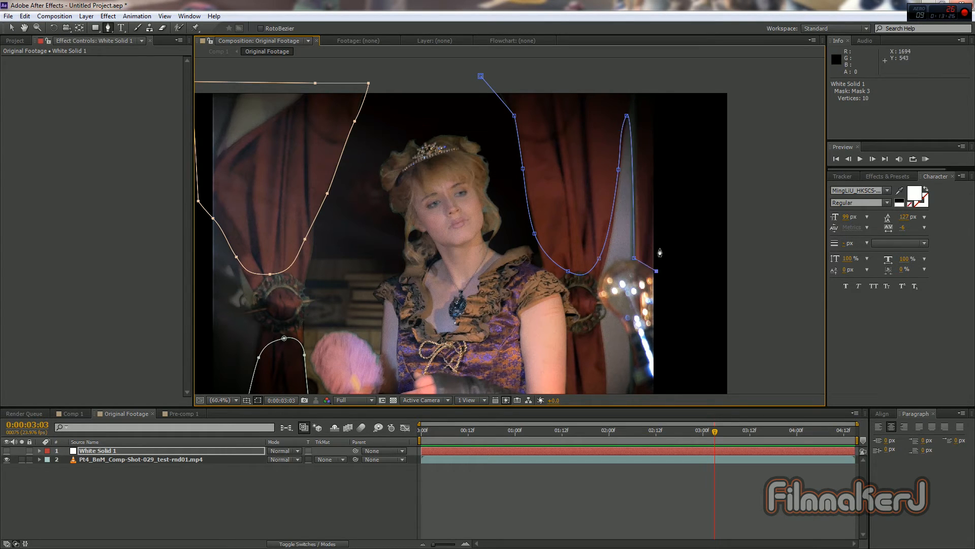
click(666, 78)
click(482, 76)
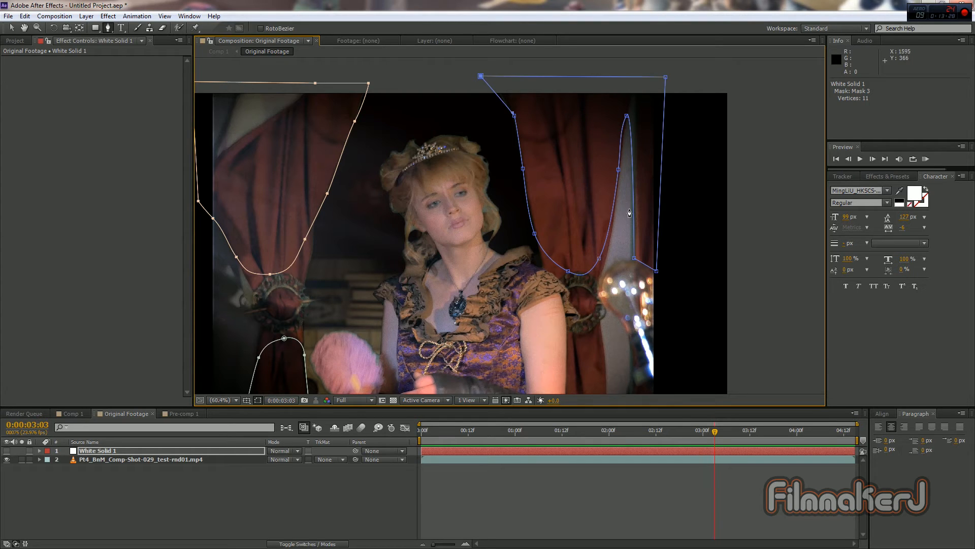
Step: Mask the right-hand curtain below its tieback, and add an elliptical mask about 80 by 89 px over the tieback's centre
scroll(625, 204, down, 2)
drag(602, 245, 612, 250)
drag(626, 282, 629, 289)
click(629, 336)
click(579, 338)
drag(591, 303, 592, 279)
click(602, 246)
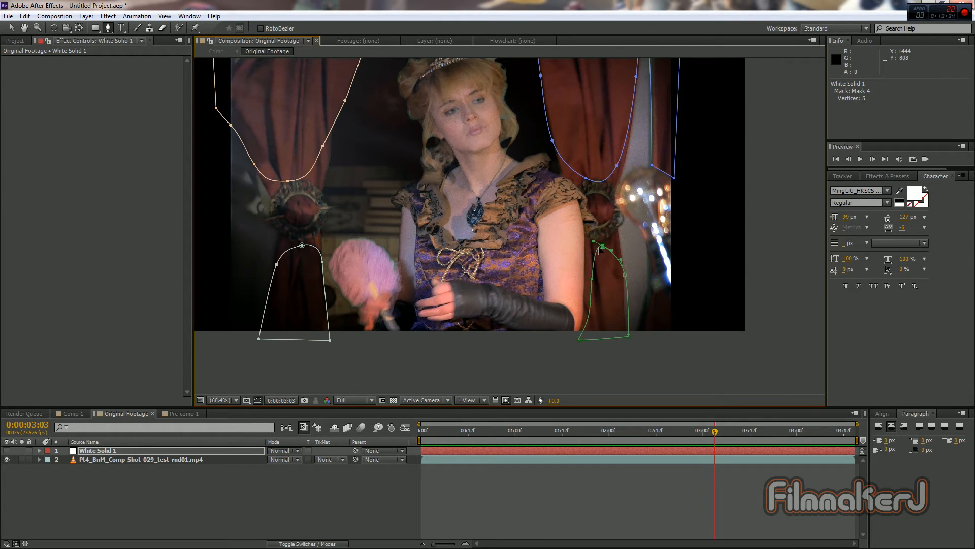
drag(97, 29, 127, 60)
drag(591, 194, 615, 221)
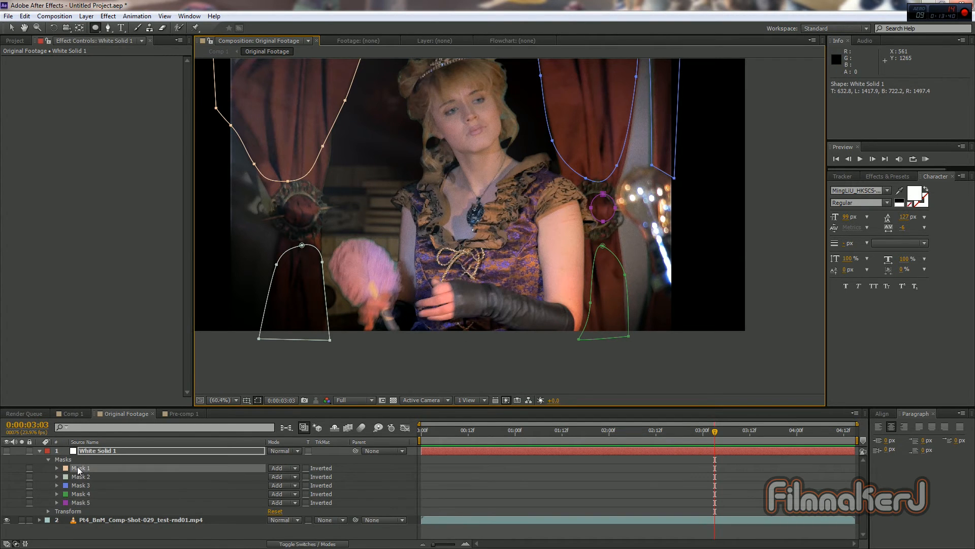
Step: Show the white solid and feather all five of its masks, trying 6 and 15 before settling on 20 pixels
shift+click(156, 502)
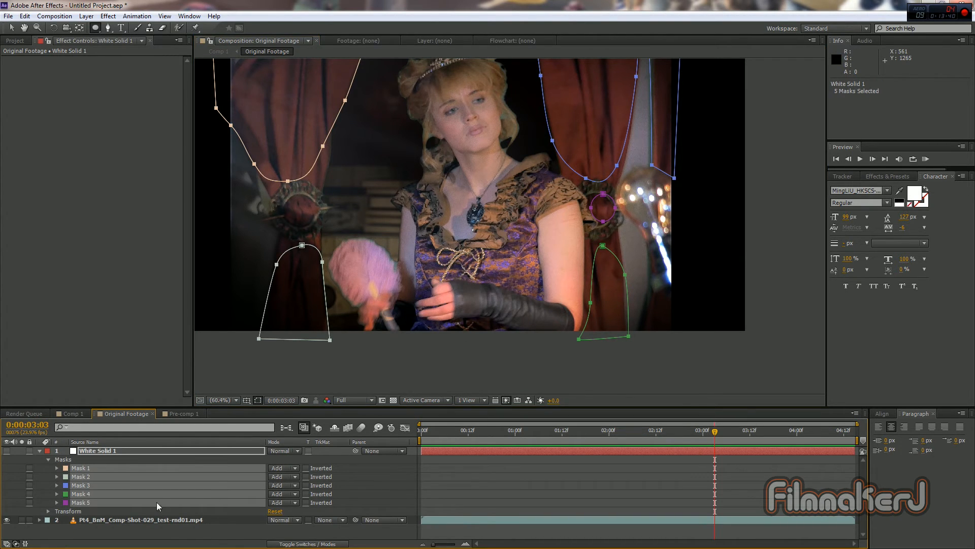
click(57, 468)
click(281, 485)
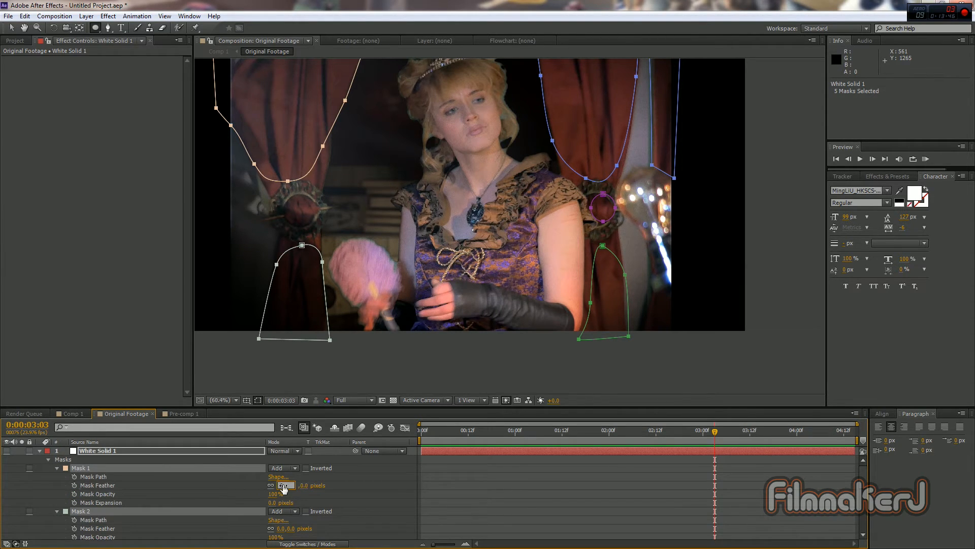
text(6)
key(Return)
click(6, 451)
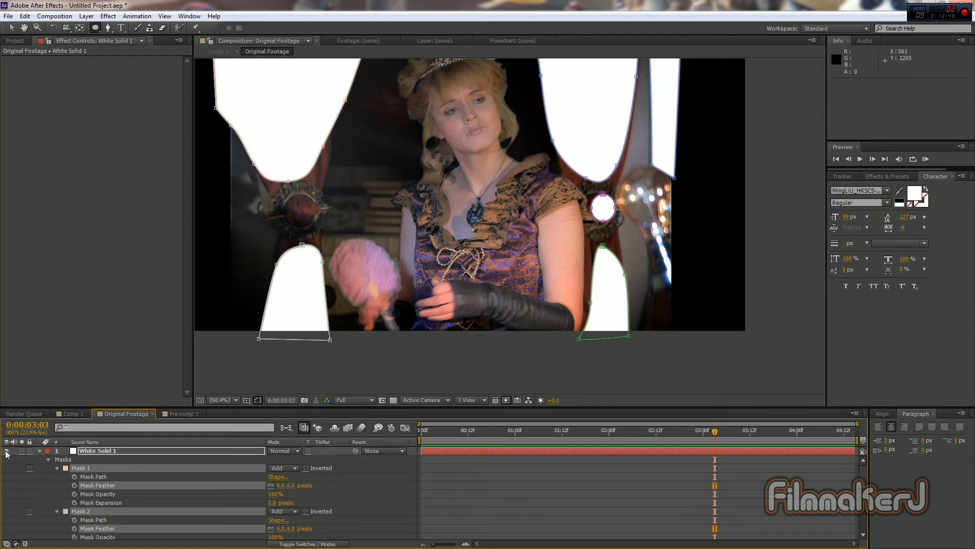
click(282, 485)
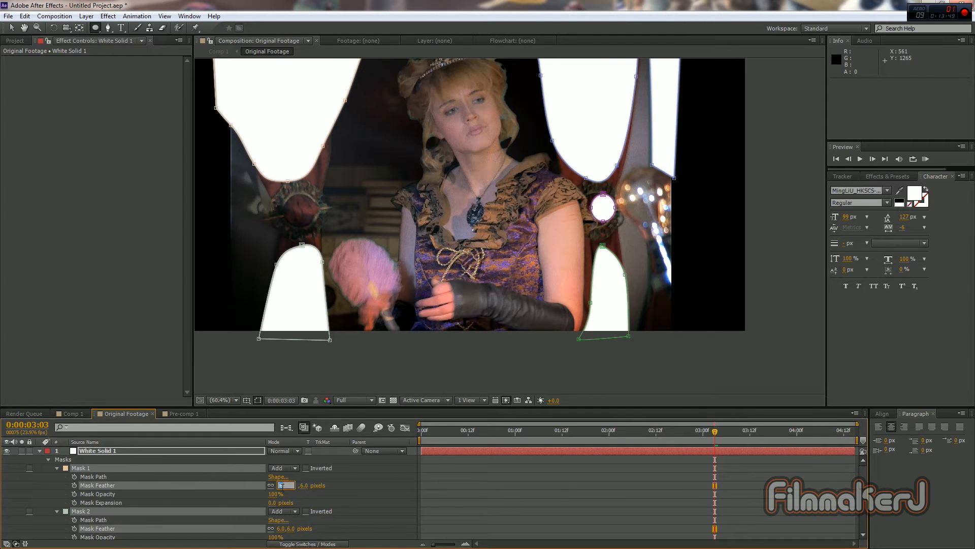
text(15)
key(Return)
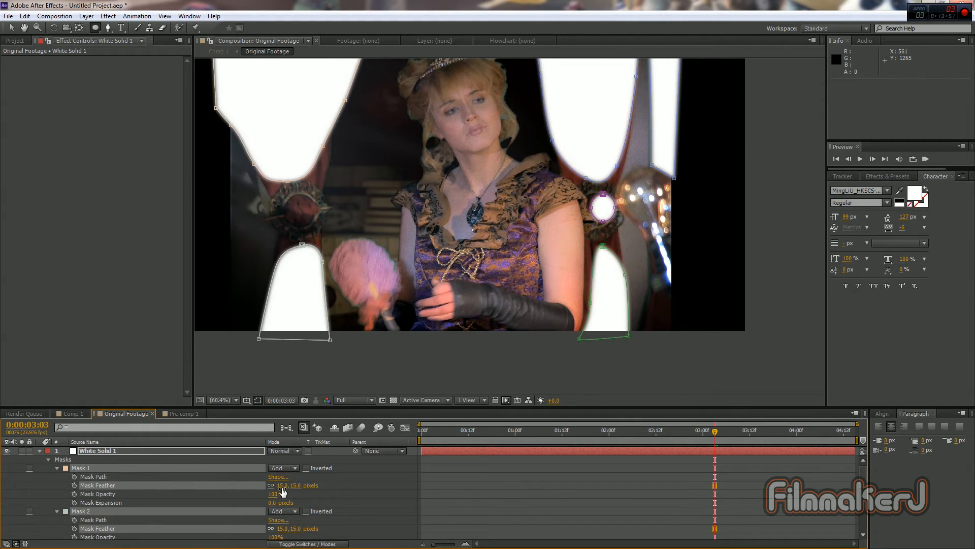
click(281, 485)
text(20)
key(Return)
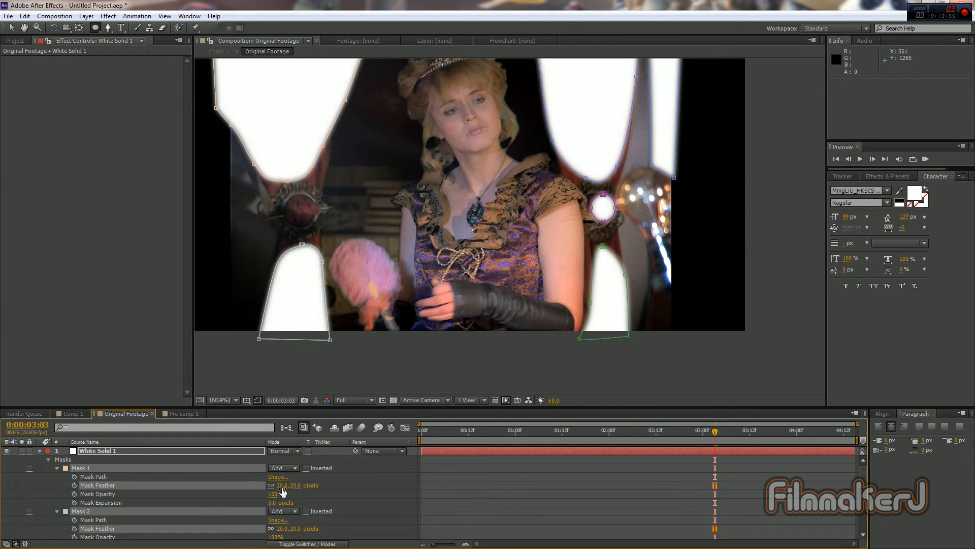
click(40, 451)
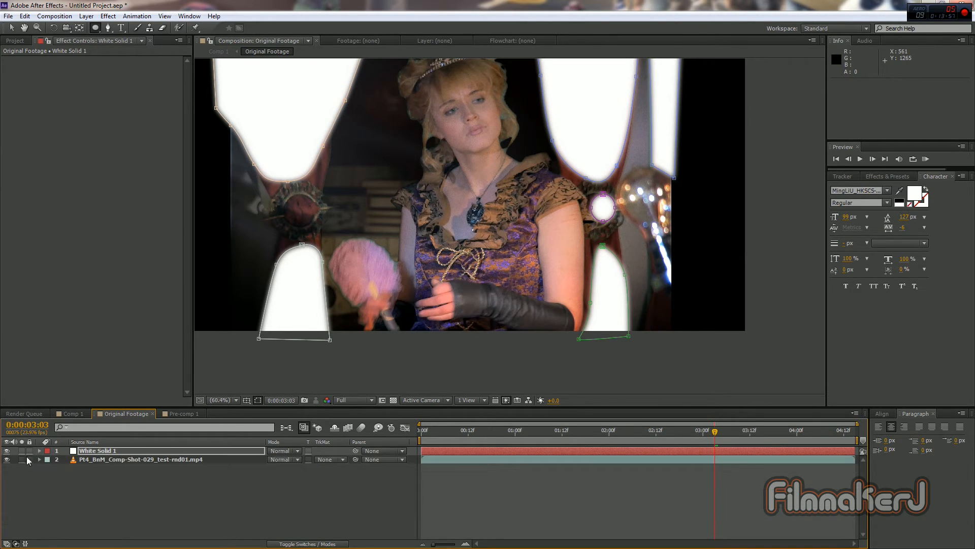
Step: Re-enable Keylight, Invert, Levels and Gaussian Blur on the footage layer beneath the white solid
click(81, 460)
click(13, 63)
click(13, 72)
click(13, 97)
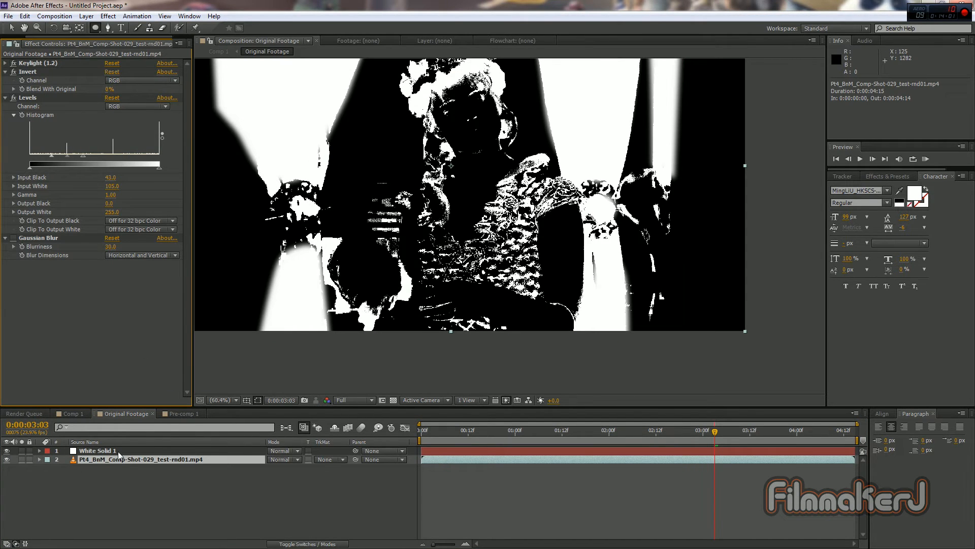
click(13, 238)
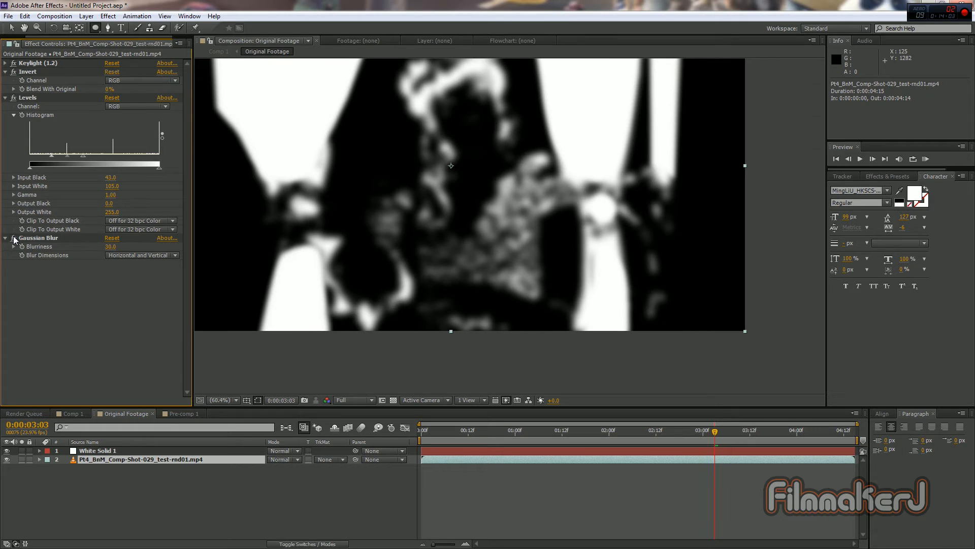
Step: Set the feather of all five masks on White Solid 1 to 35 pixels and inspect the softened matte with nothing selected
click(96, 451)
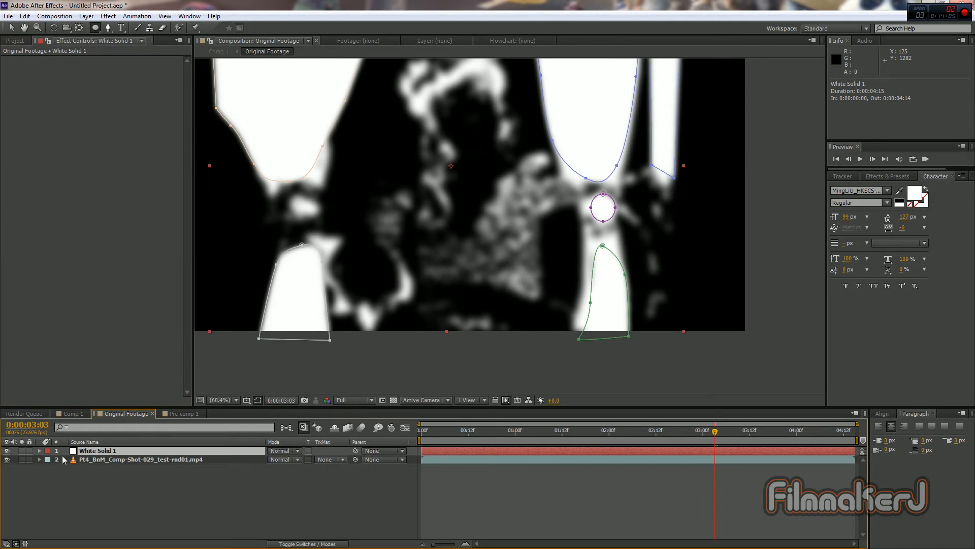
click(40, 451)
click(81, 469)
scroll(101, 488, down, 5)
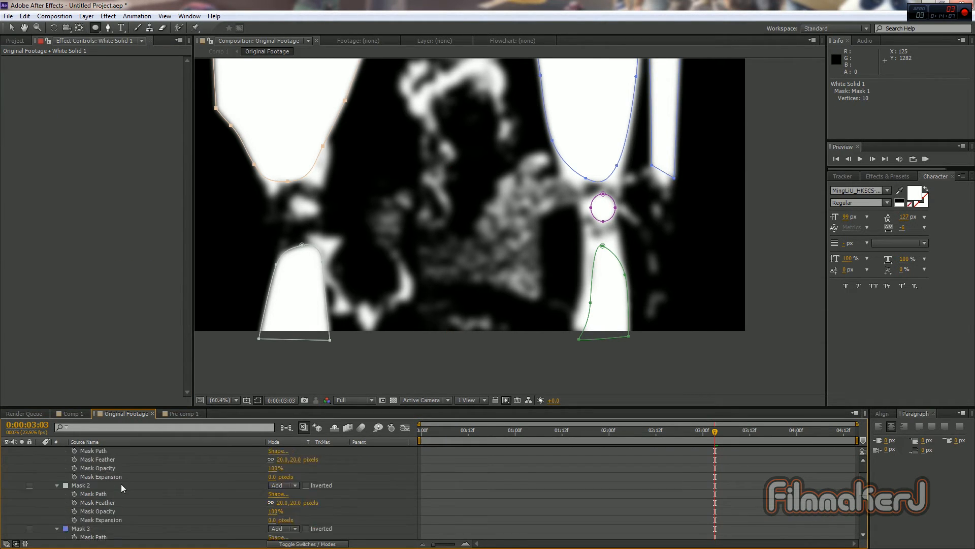
shift+click(80, 511)
click(282, 529)
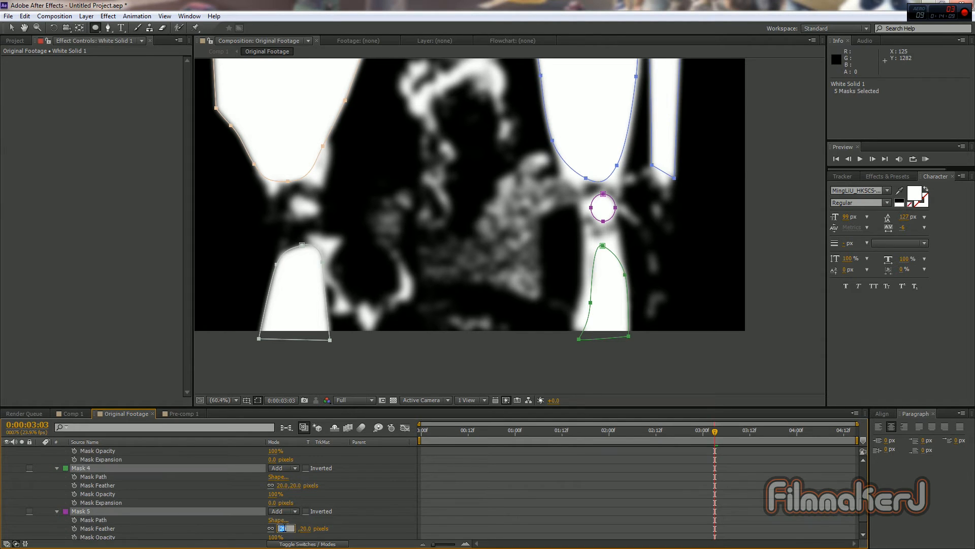
text(35)
key(Return)
key(v)
key(comma)
click(325, 363)
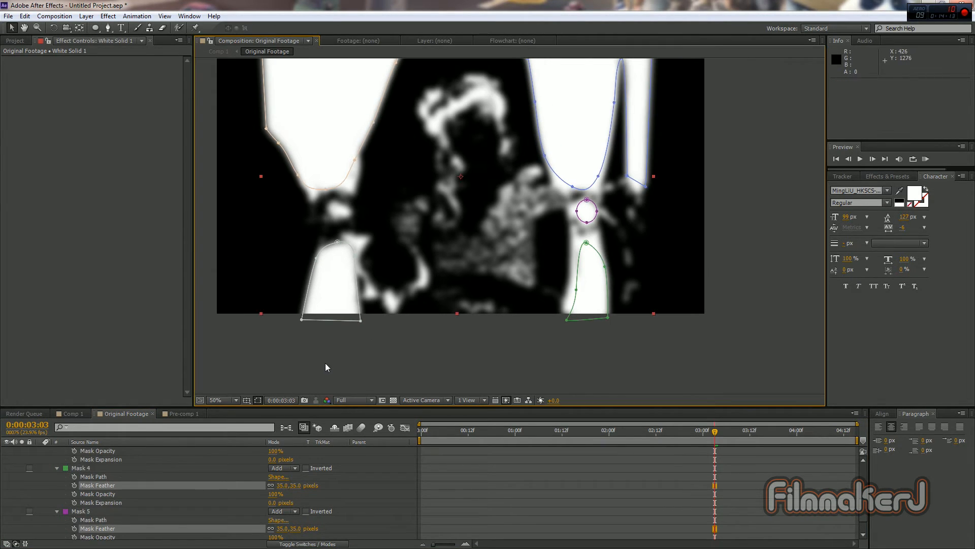
drag(395, 264, 411, 335)
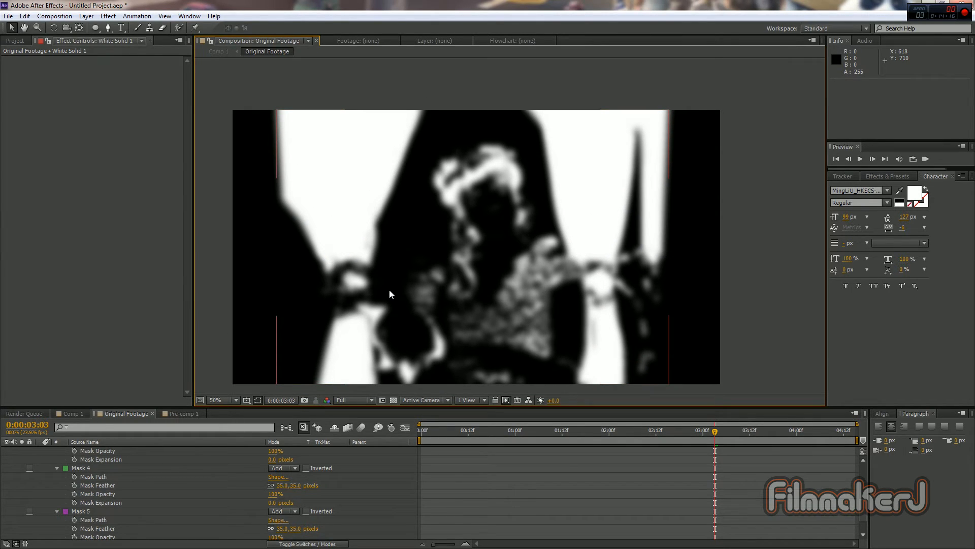
Step: In Comp 1, apply Set Matte to Pre-comp 2, taking the matte from the Curtain Matte layer and using Luminance
click(69, 414)
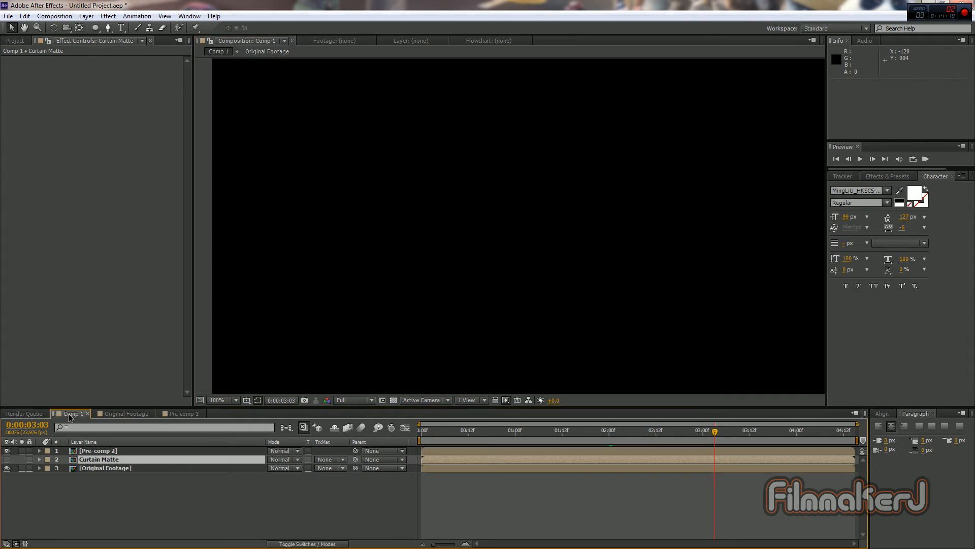
click(89, 451)
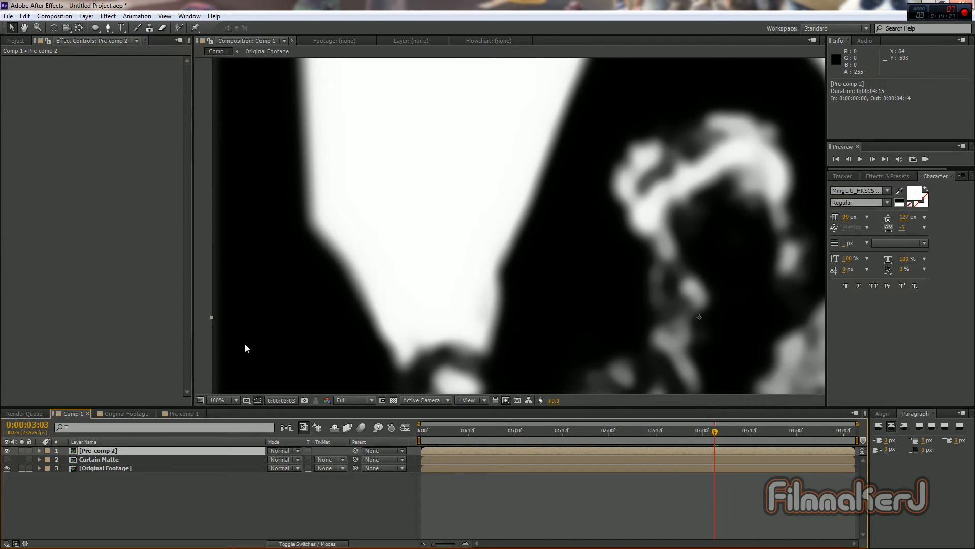
scroll(431, 308, down, 2)
click(235, 399)
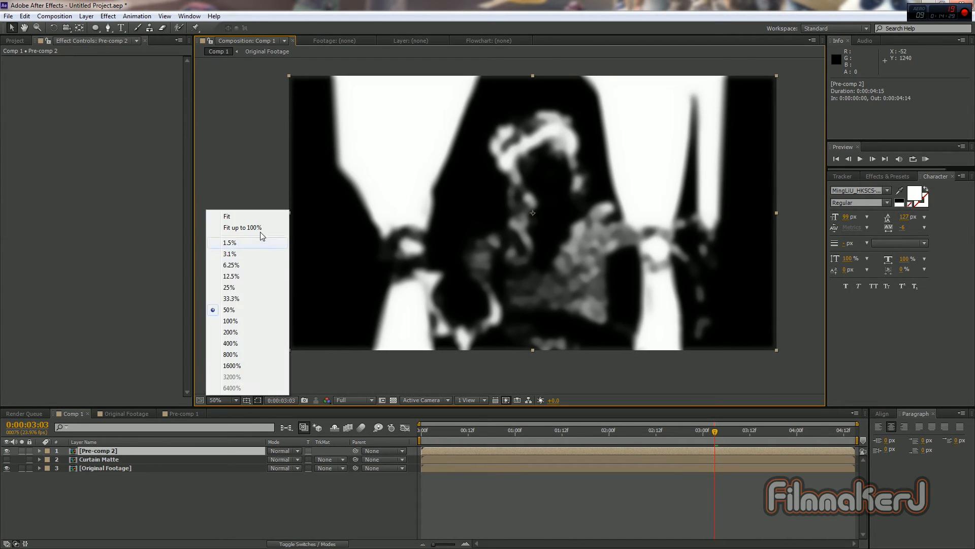
click(242, 227)
click(875, 174)
click(882, 188)
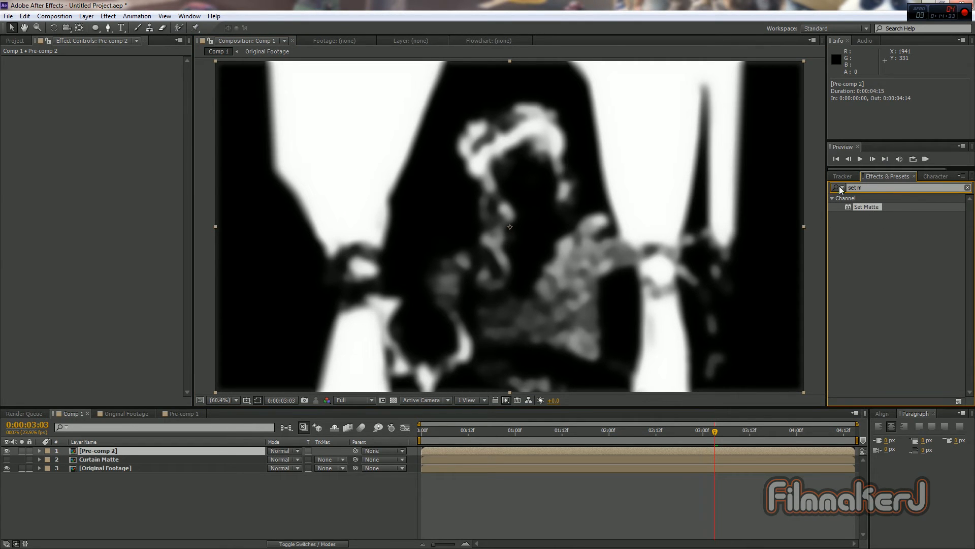
drag(873, 208, 113, 457)
click(129, 77)
click(137, 132)
click(140, 68)
click(137, 103)
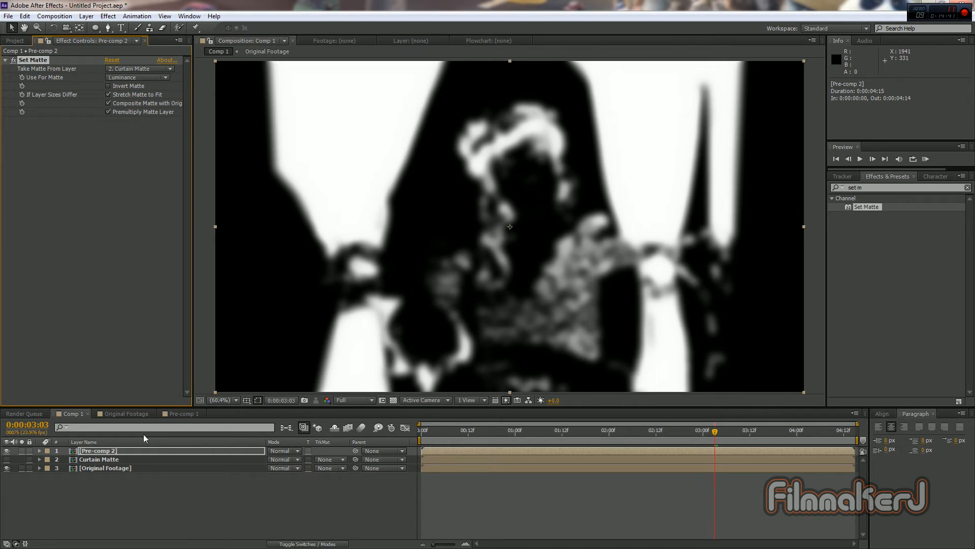
Step: Examine the layers inside Pre-comp 2 and Original Footage to see where the matte image in Comp 1 comes from
click(87, 459)
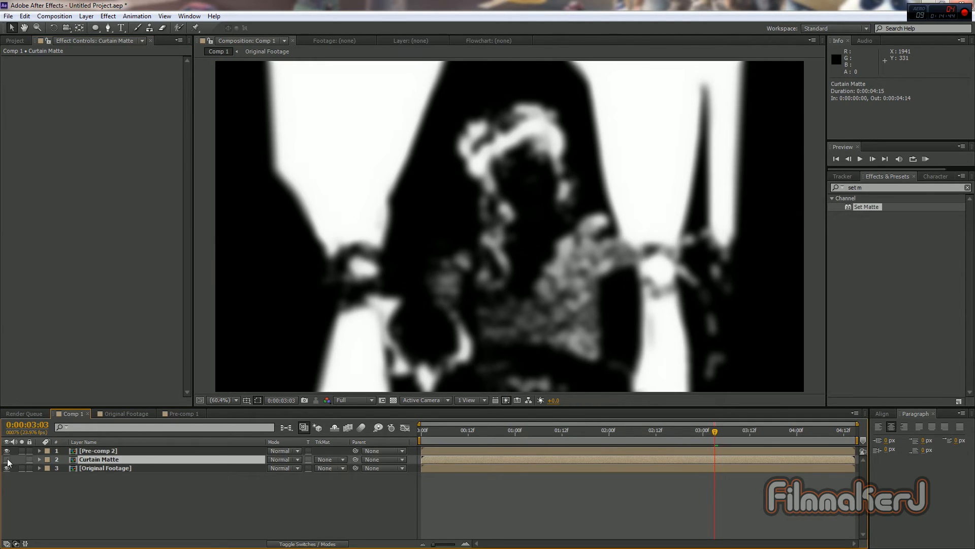
double_click(95, 450)
click(94, 451)
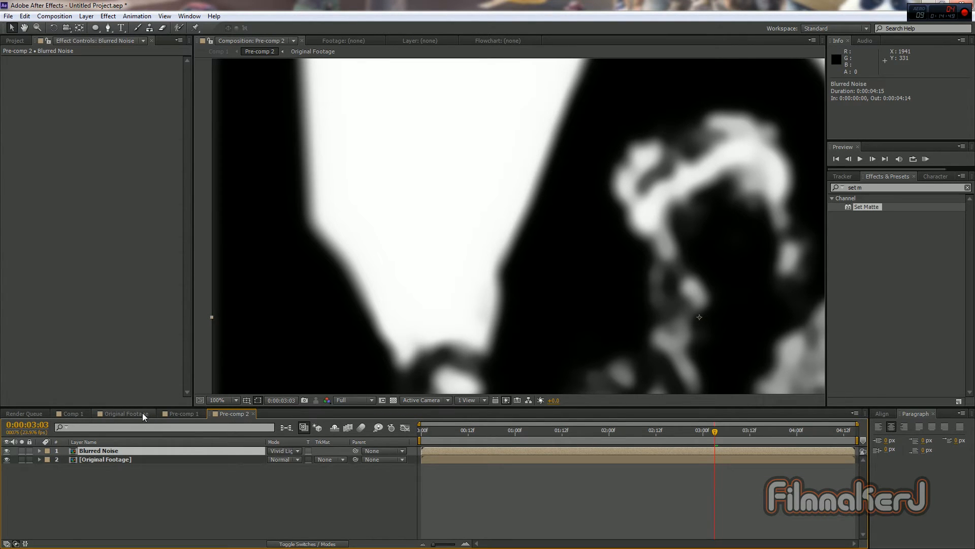
click(141, 413)
scroll(123, 451, up, 5)
click(108, 450)
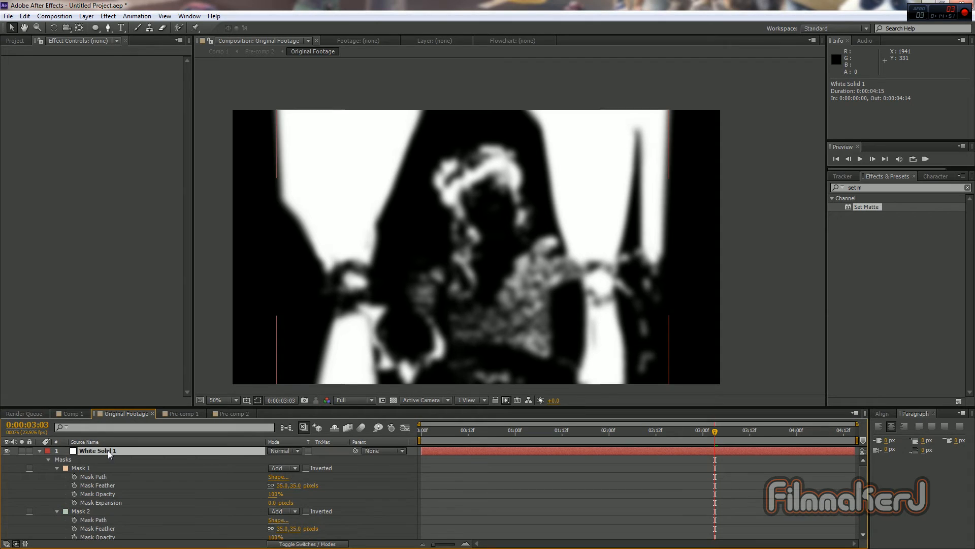
click(40, 451)
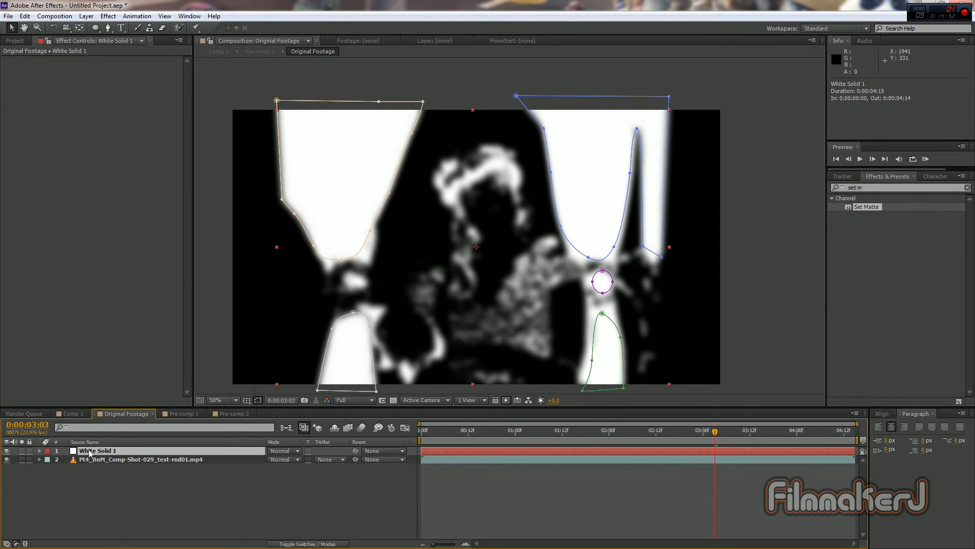
click(71, 413)
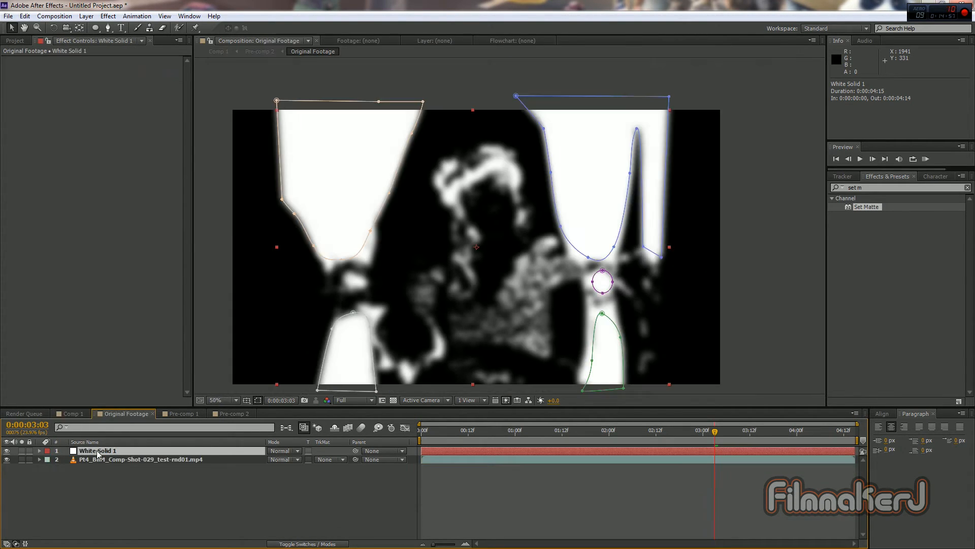
Step: Pre-compose Comp 1's curtain matte layer as Original Footage Comp 1, name the layer Curtain Matte and reselect it as Pre-comp 2's matte source
right_click(97, 461)
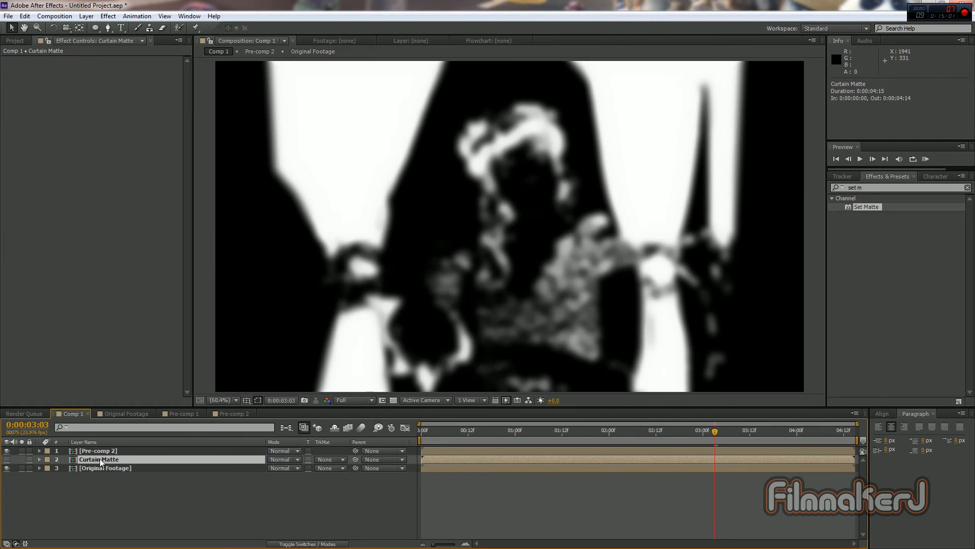
drag(40, 142, 94, 458)
right_click(94, 457)
click(129, 376)
key(Return)
key(Return)
text(Curtain Ma)
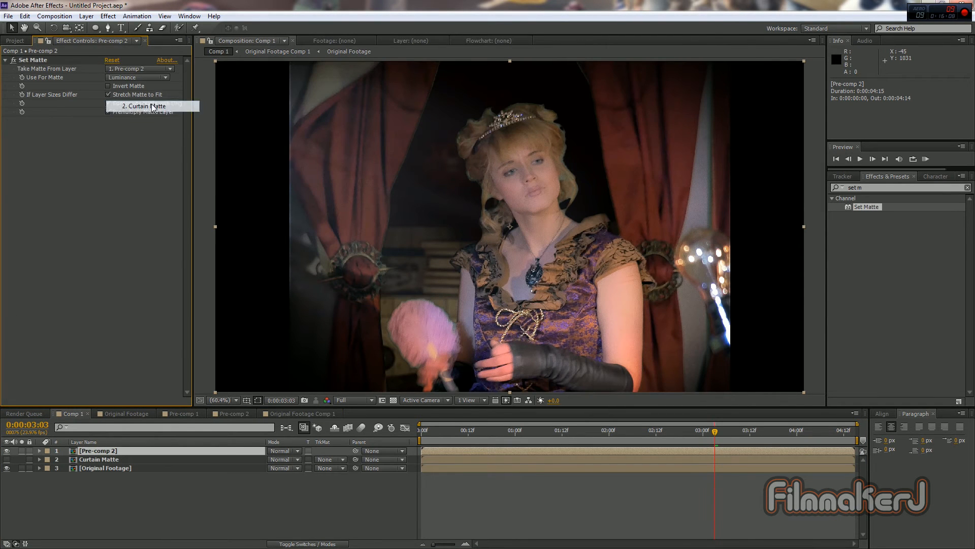
click(153, 106)
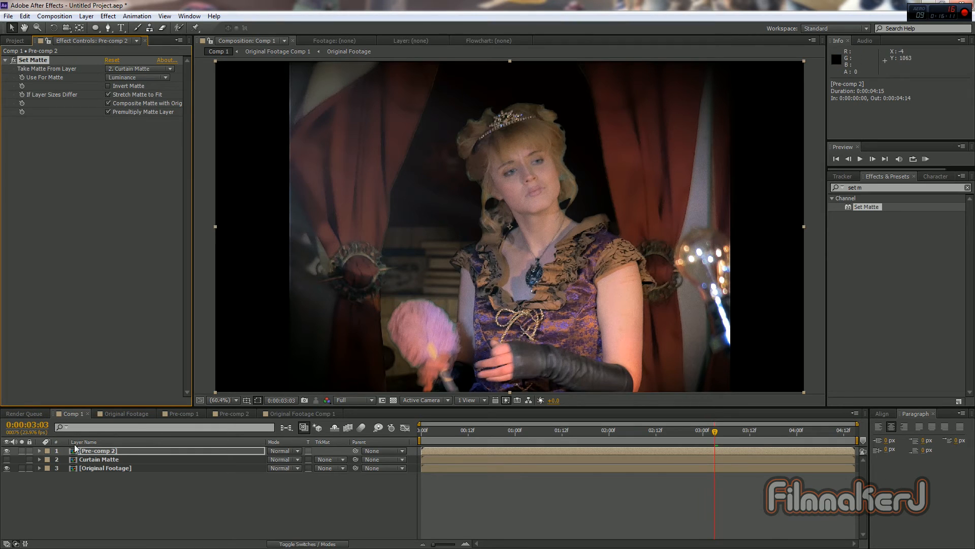
Step: Compare the picture with and without Pre-comp 2 by toggling that layer's visibility
click(6, 451)
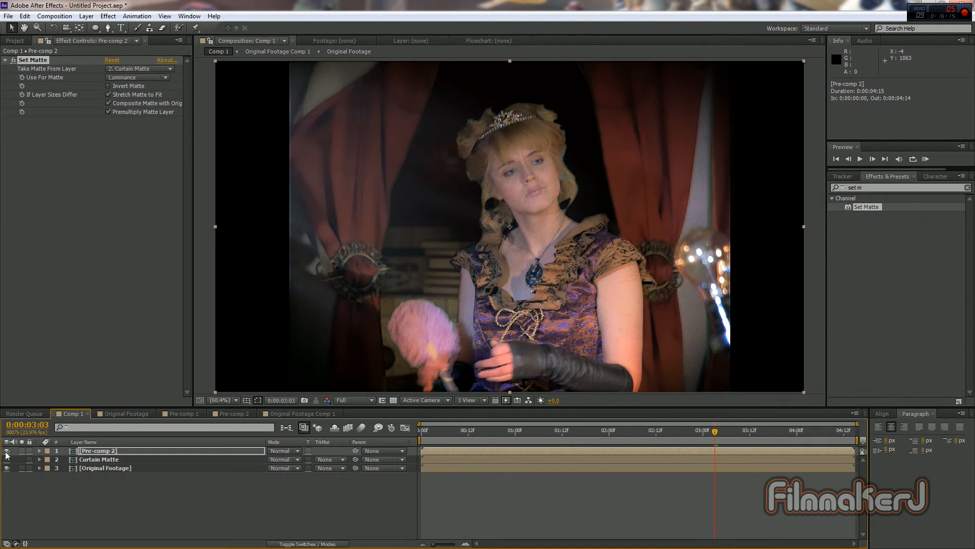
click(6, 451)
click(6, 451)
click(6, 451)
Step: Inside Pre-comp 2, set the Bilateral Blur radius on the Original Footage layer to 25
double_click(101, 452)
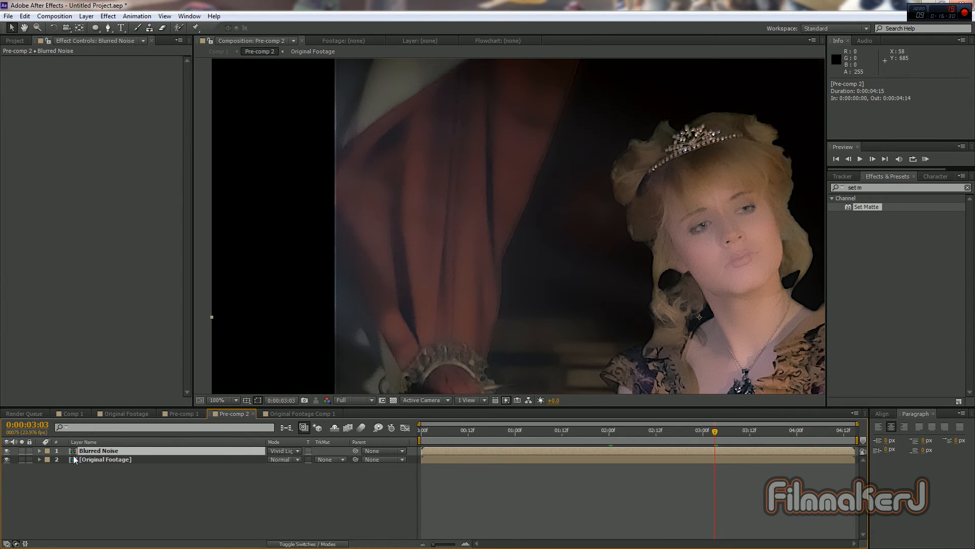
click(93, 459)
click(111, 70)
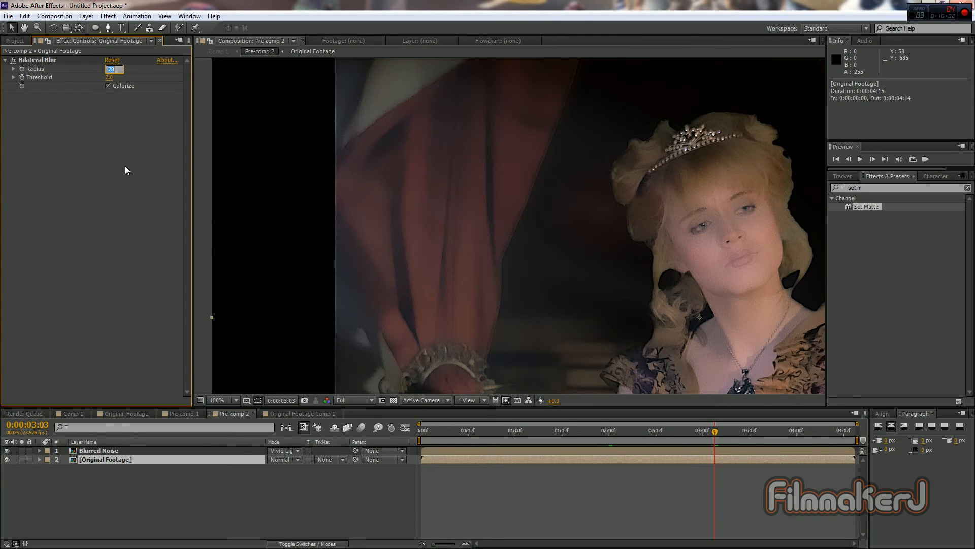
text(25)
key(Return)
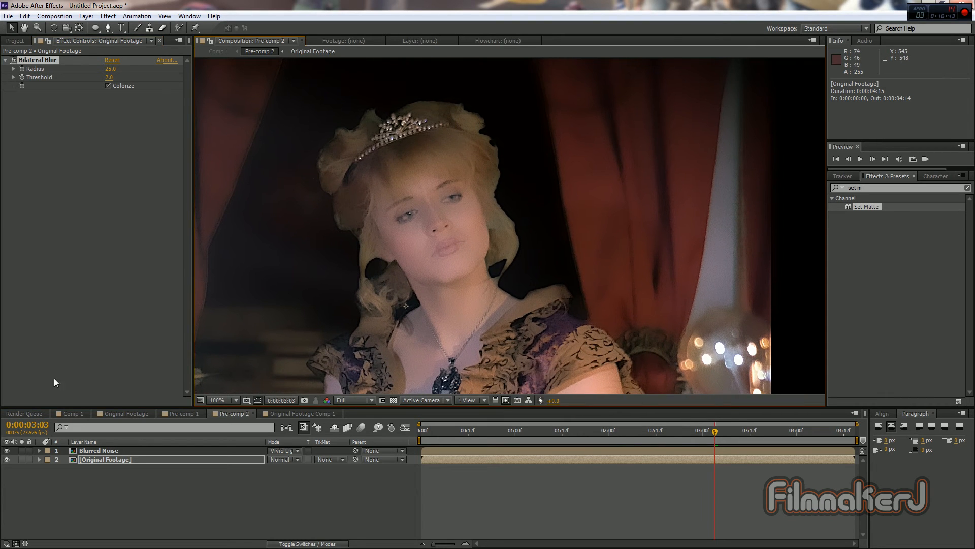
Step: Apply the Levels effect to the Blurred Noise layer in Pre-comp 2
click(89, 451)
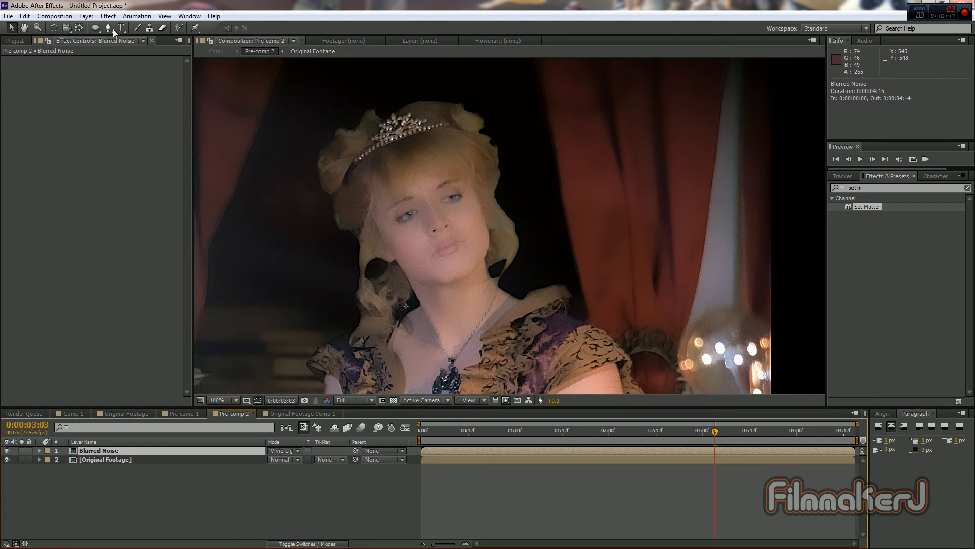
double_click(93, 450)
click(101, 451)
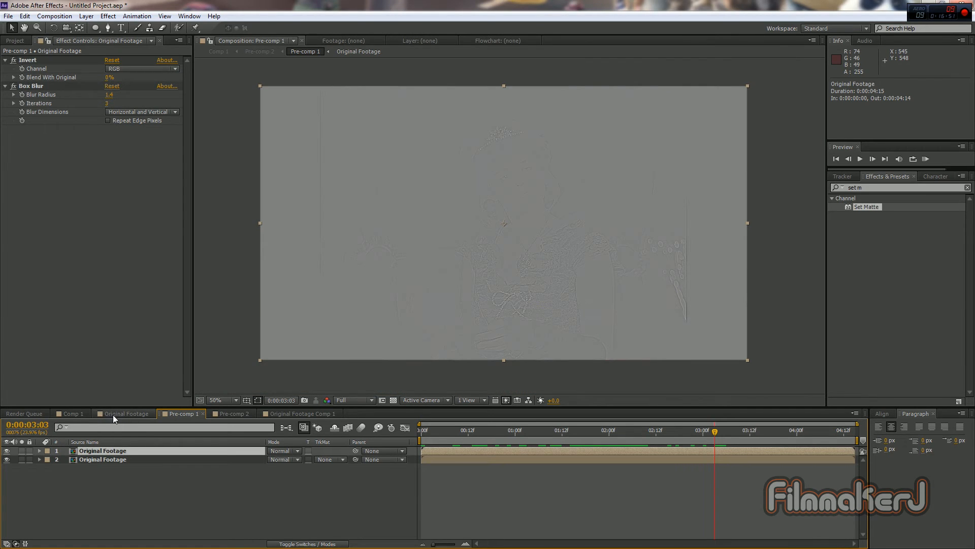
click(83, 413)
click(224, 412)
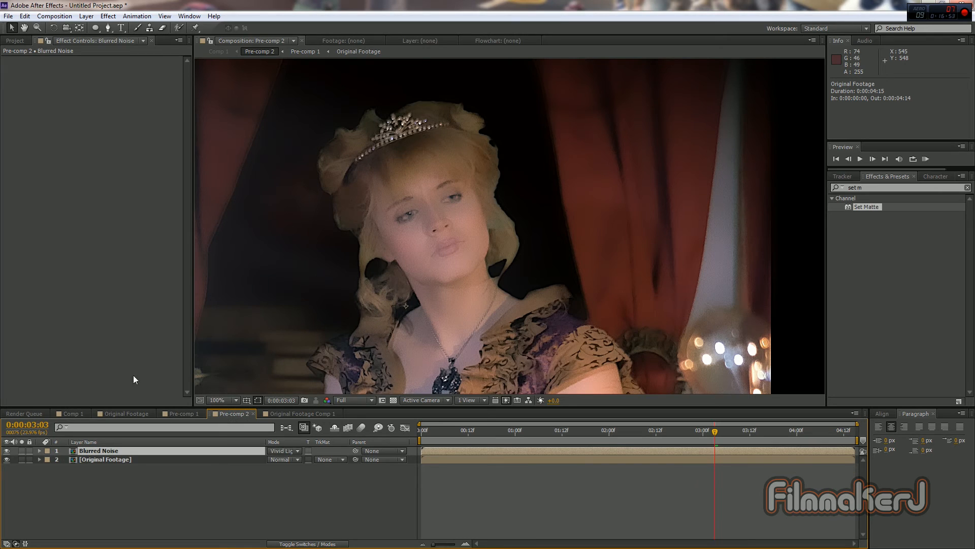
click(108, 16)
mouse_move(152, 121)
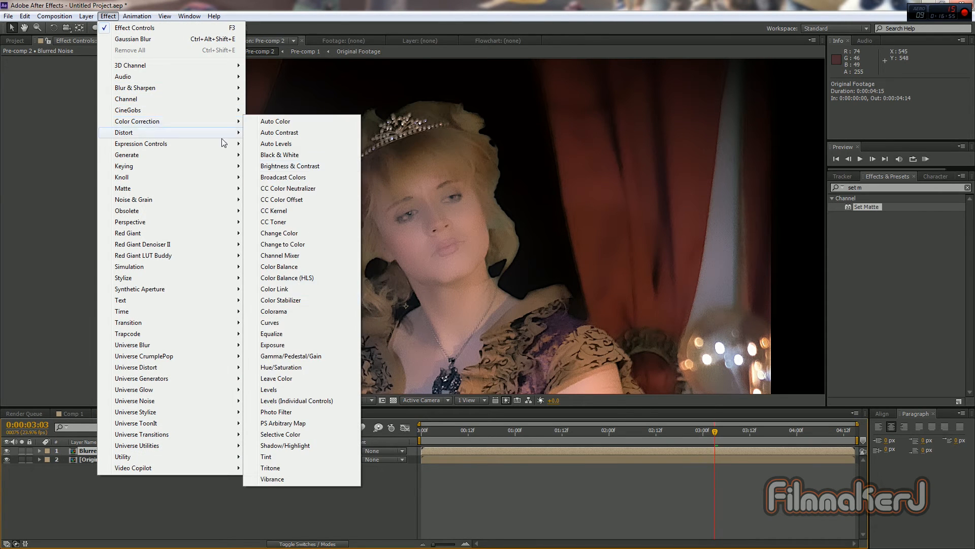
click(269, 389)
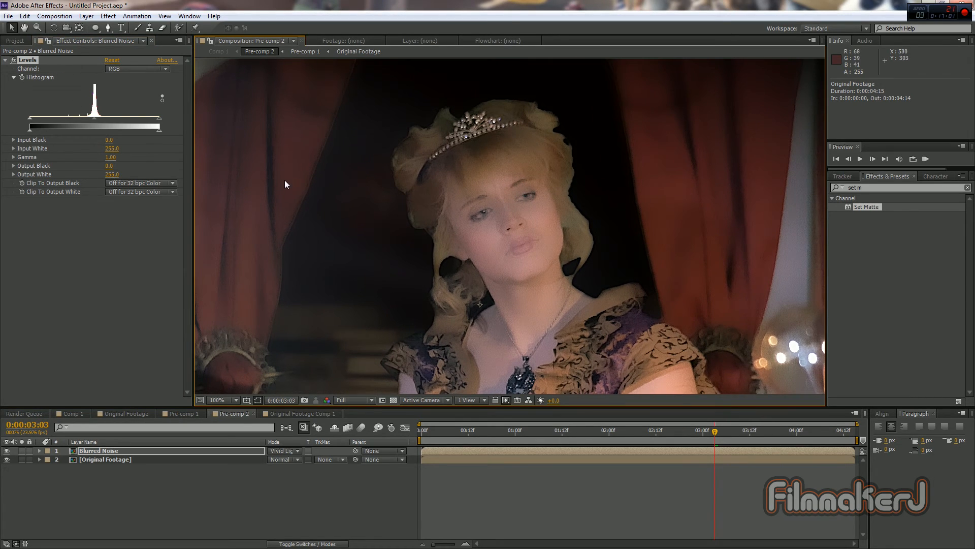
Step: Set the Blurred Noise Levels to Input Black 31, Input White 194 and Gamma 0.76, and compare the picture with and without them
click(108, 140)
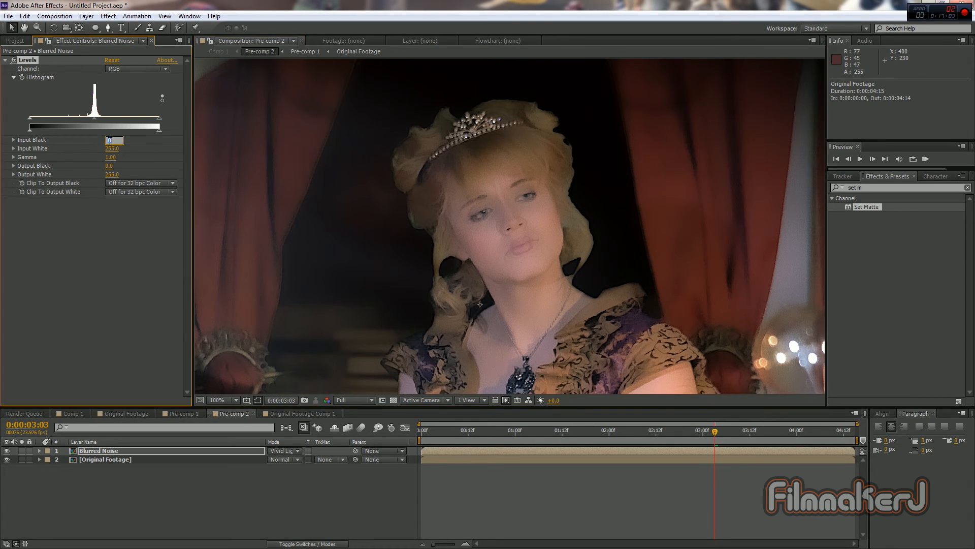
text(31)
key(Return)
click(115, 148)
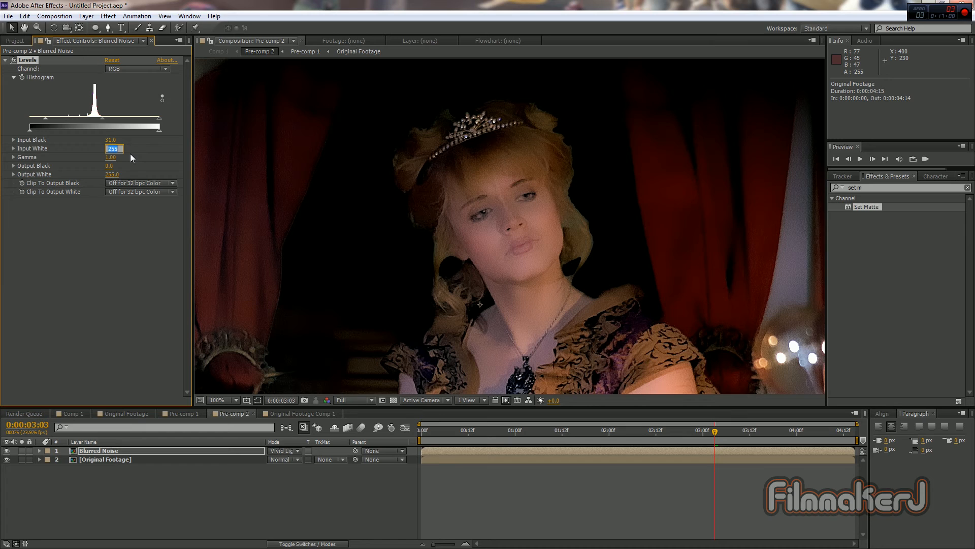
text(194)
key(Return)
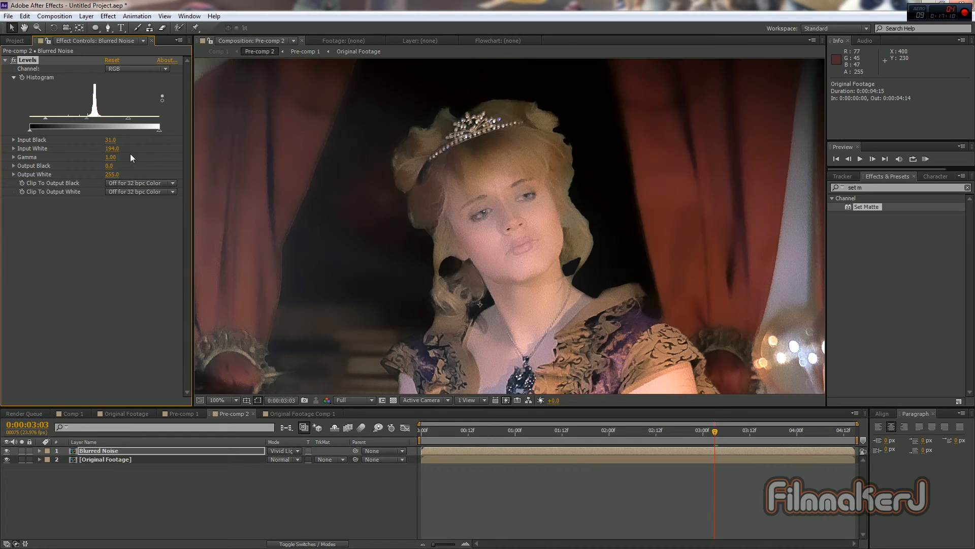
click(113, 157)
key(Return)
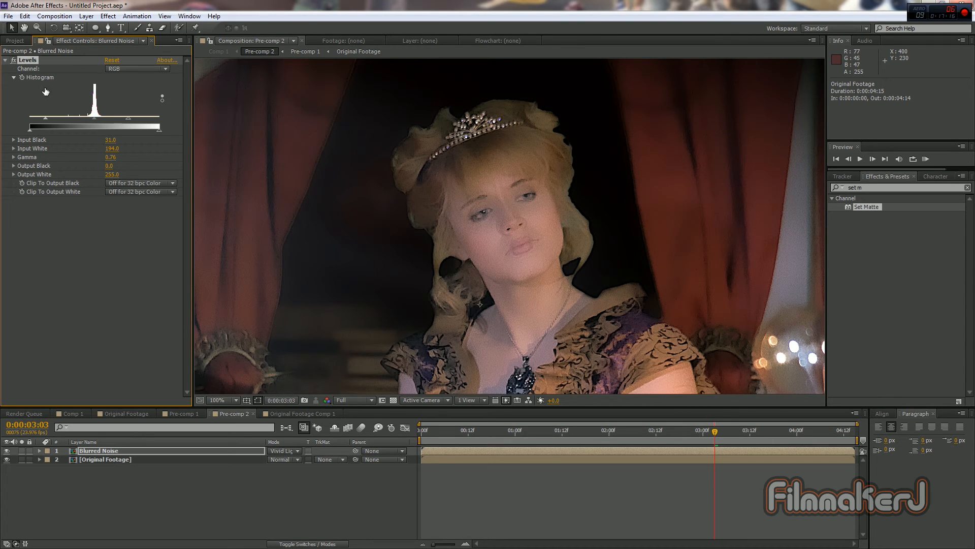
drag(388, 291, 480, 249)
click(15, 62)
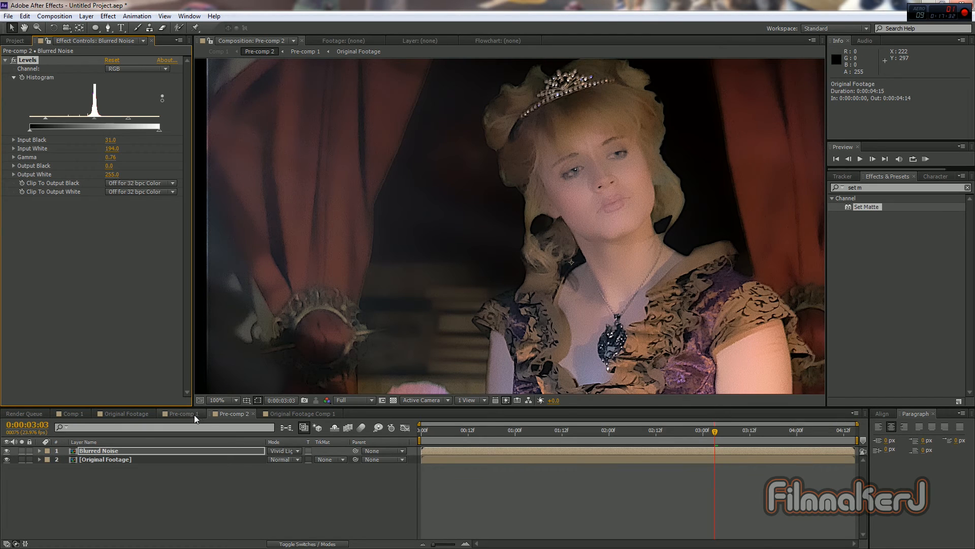
Step: Open the Blurred Noise composition and examine its grain detail around the curtains up close
double_click(111, 452)
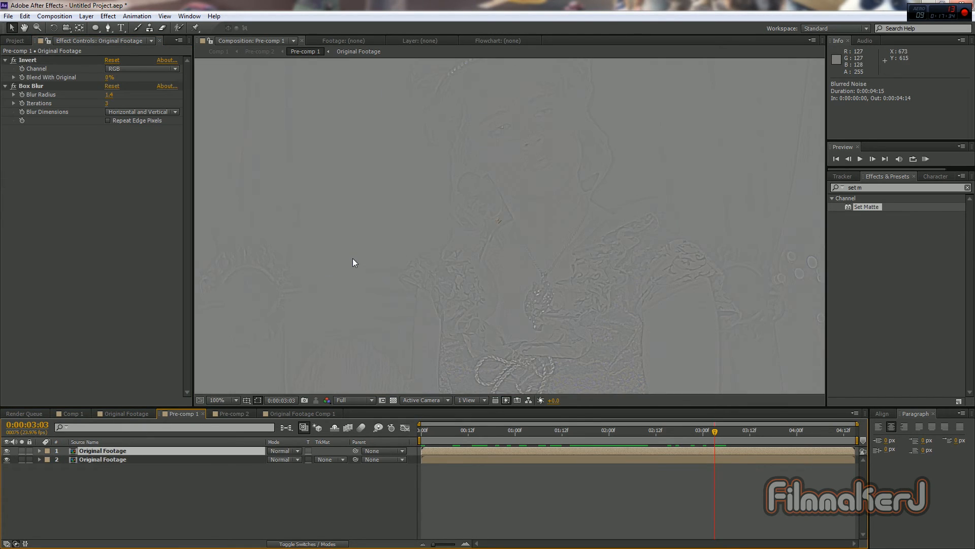
drag(308, 238, 448, 272)
scroll(402, 265, up, 2)
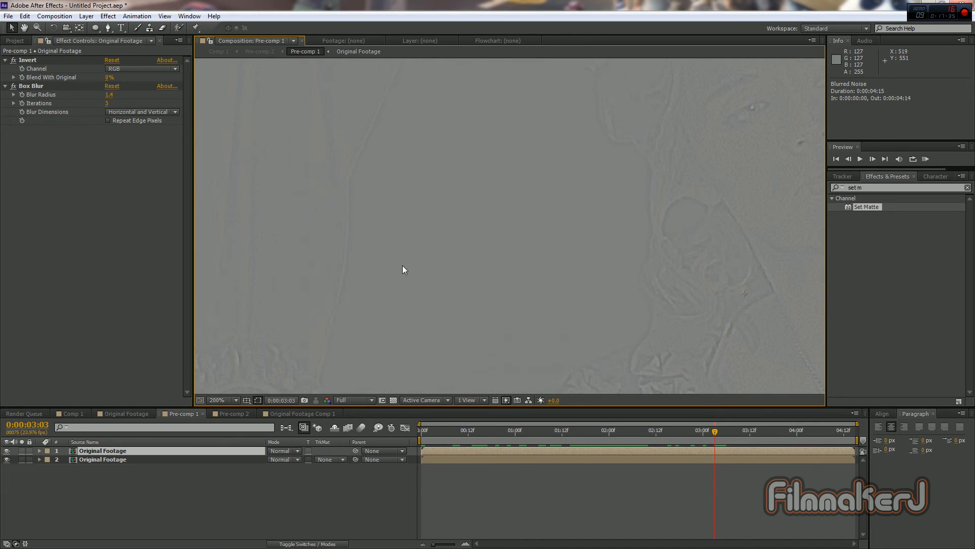
scroll(382, 224, down, 2)
drag(389, 222, 406, 259)
Step: Return to Comp 1, hide Pre-comp 2 and play a RAM preview of the shot without the curtain smoothing
click(78, 413)
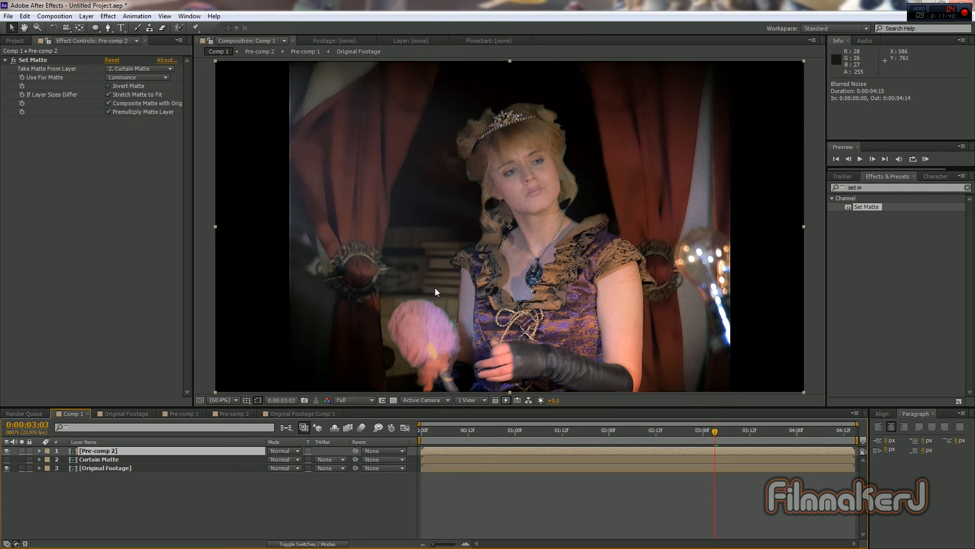
click(7, 450)
key(KP_0)
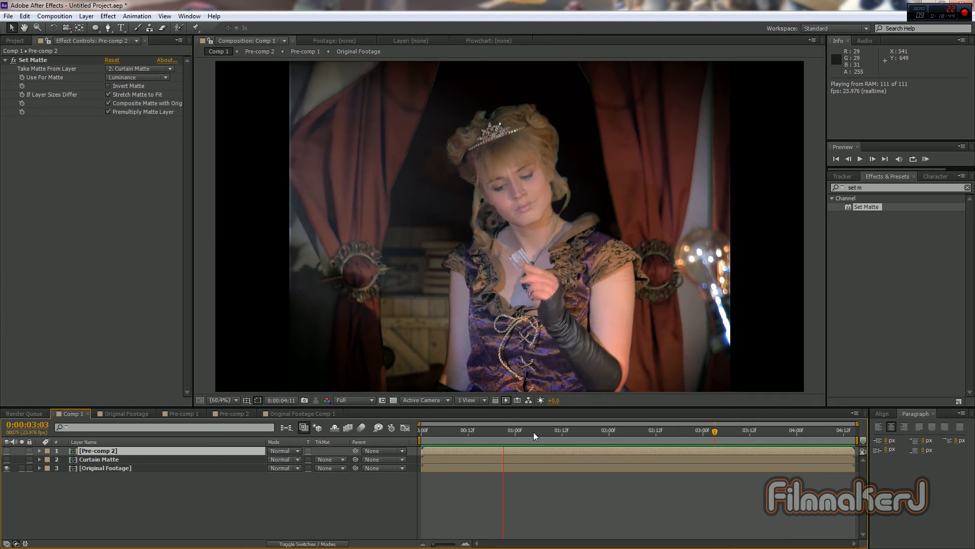
key(space)
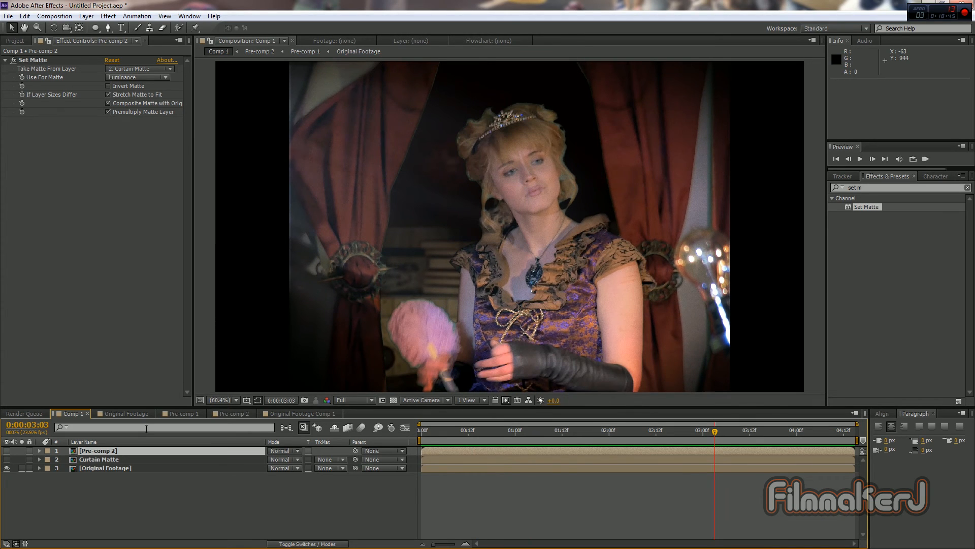